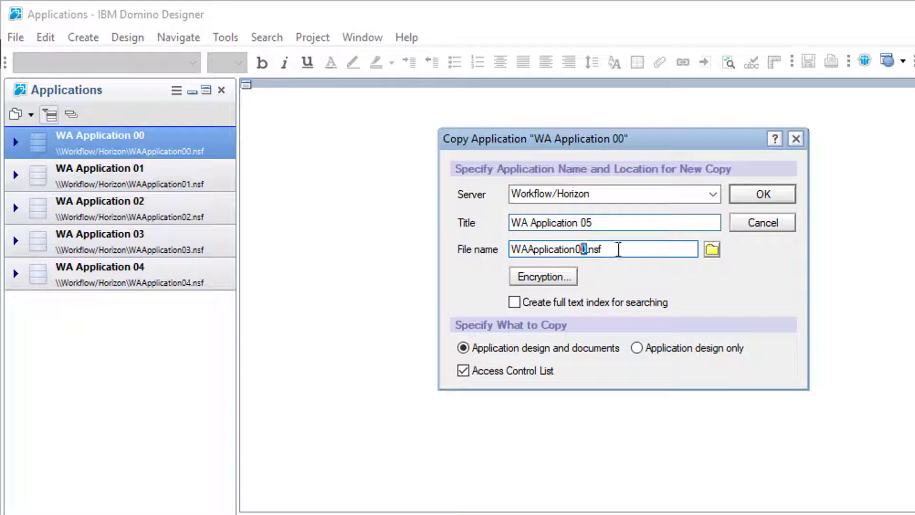
# Step: Set the file name of the WA Application 05 copy to WAApplication05.nsf and create the copy
pyautogui.write('5')
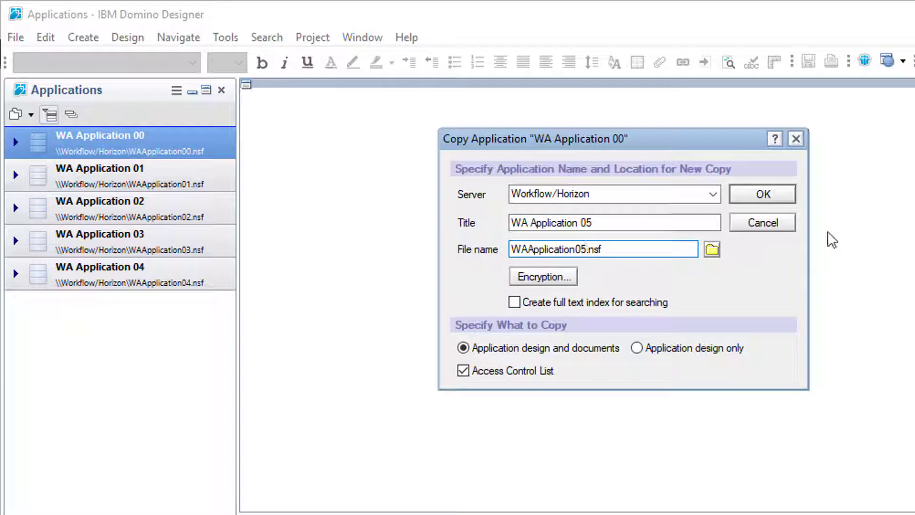
pyautogui.click(778, 195)
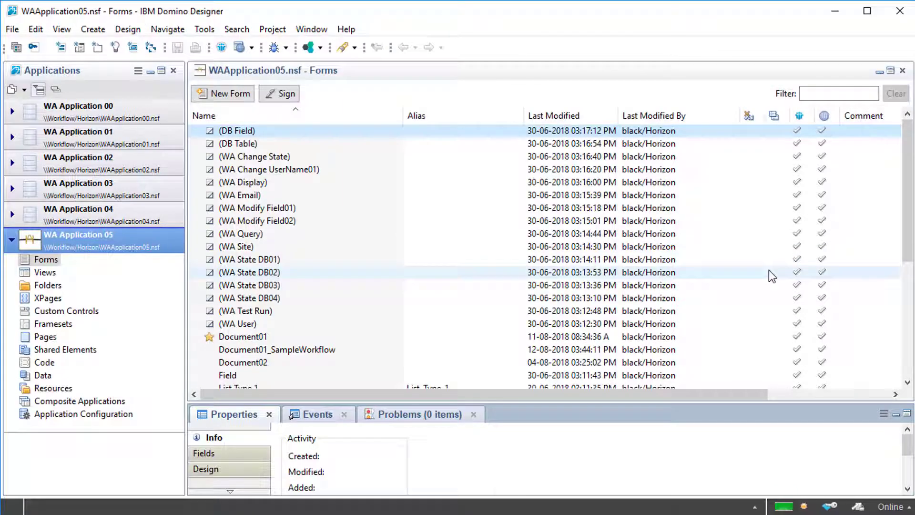
# Step: Replace the Blank Database subtitle on the WA Top form with "Developing an Application", saving and closing the form
pyautogui.scroll(-5, 381, 286)
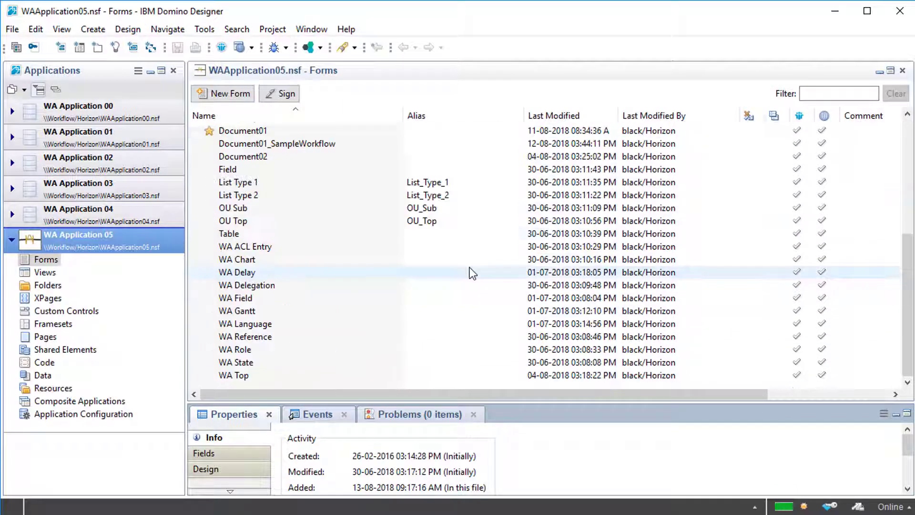
pyautogui.doubleClick(255, 375)
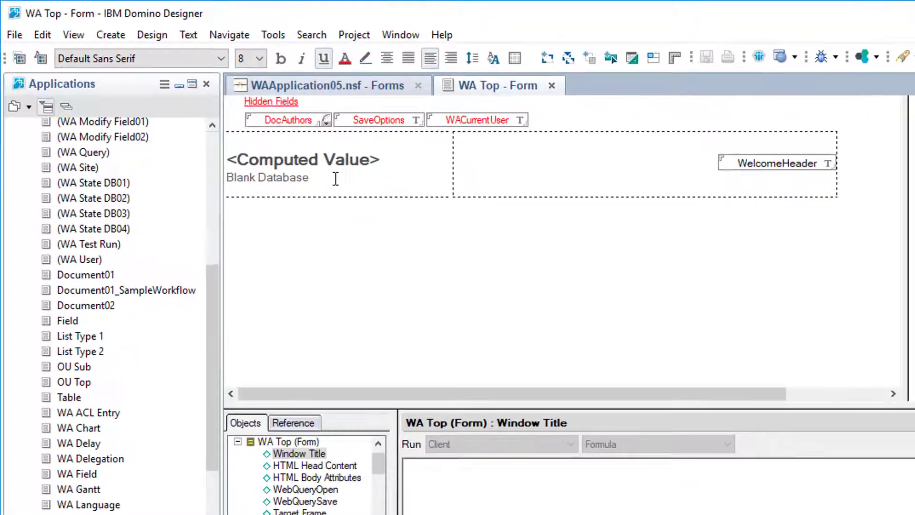
pyautogui.moveTo(268, 153); pyautogui.dragTo(195, 153)
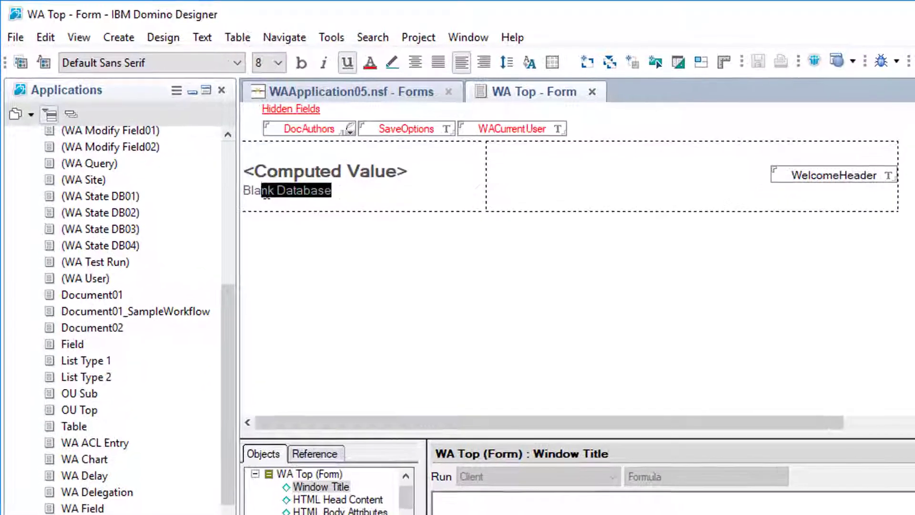
pyautogui.write('Developing an Application')
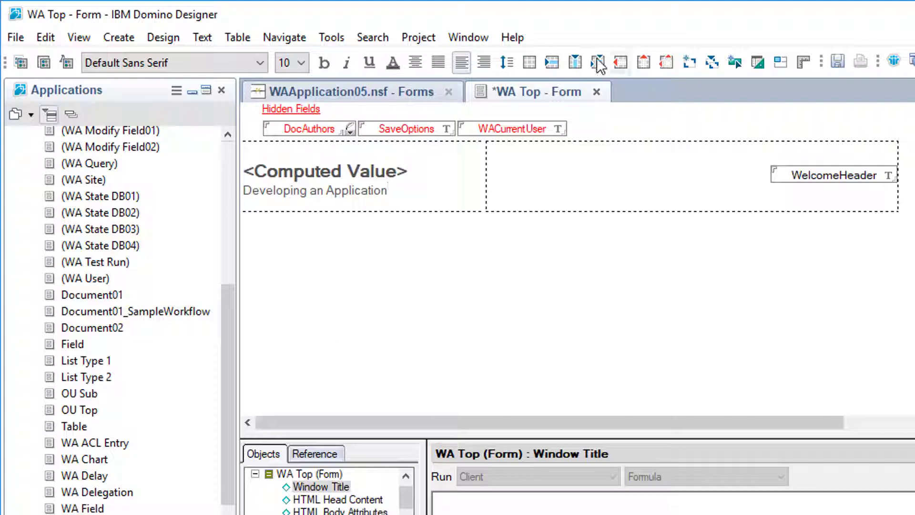
pyautogui.click(598, 93)
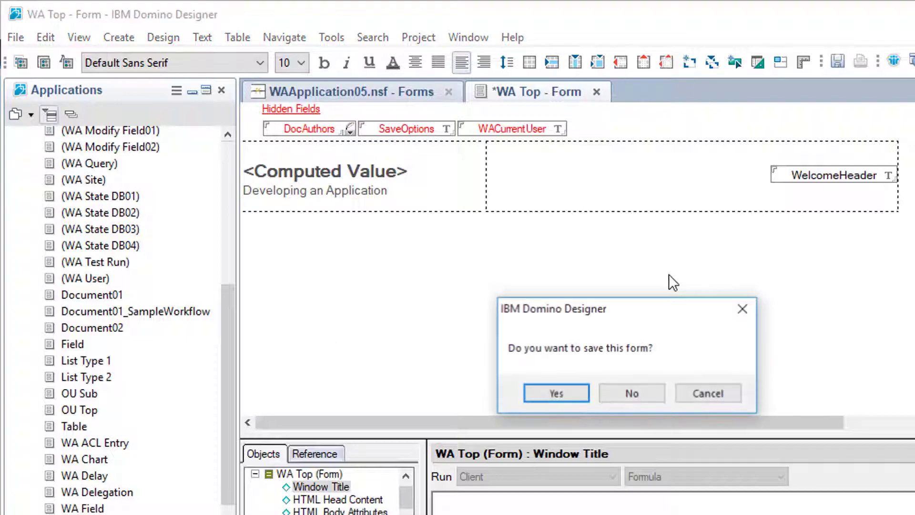
pyautogui.click(558, 400)
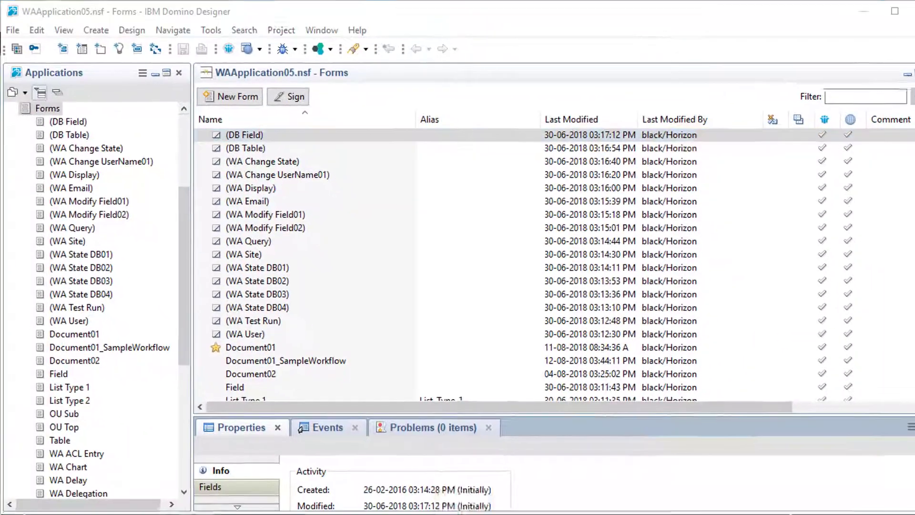
# Step: Switch to IBM Notes and list the applications available to open on the Workflow/Horizon server
pyautogui.moveTo(585, 514)
pyautogui.click(536, 509)
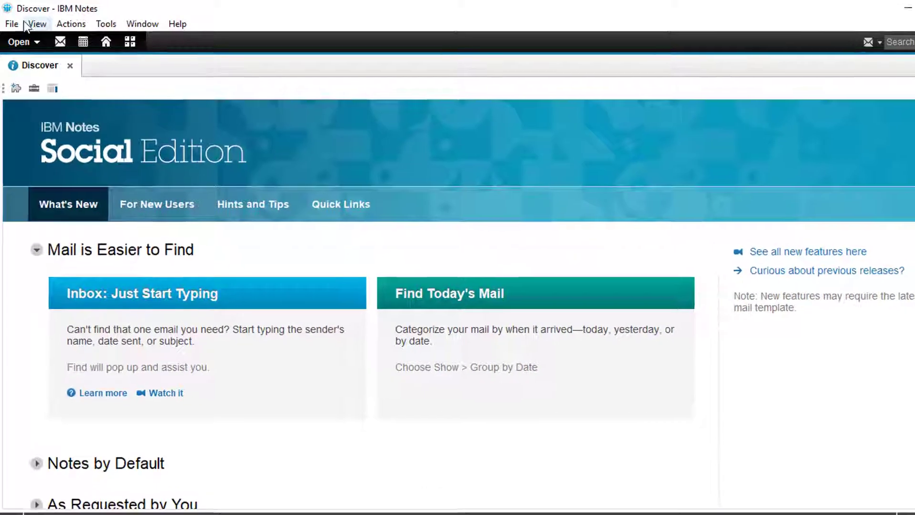
pyautogui.click(11, 23)
pyautogui.moveTo(26, 55)
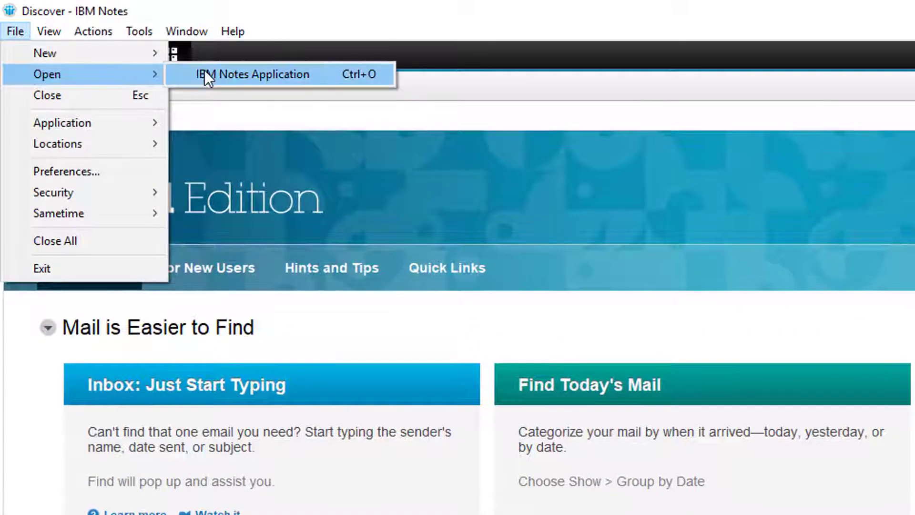
pyautogui.click(207, 71)
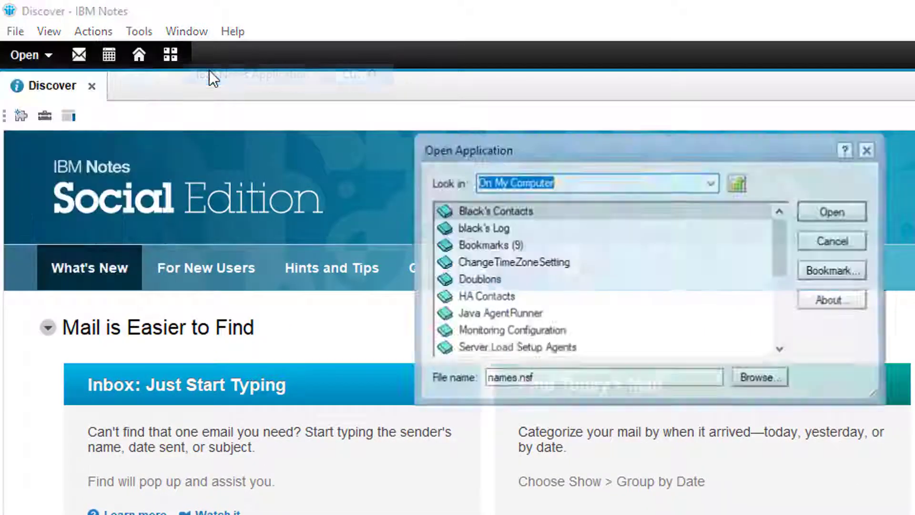
pyautogui.click(712, 183)
pyautogui.click(695, 216)
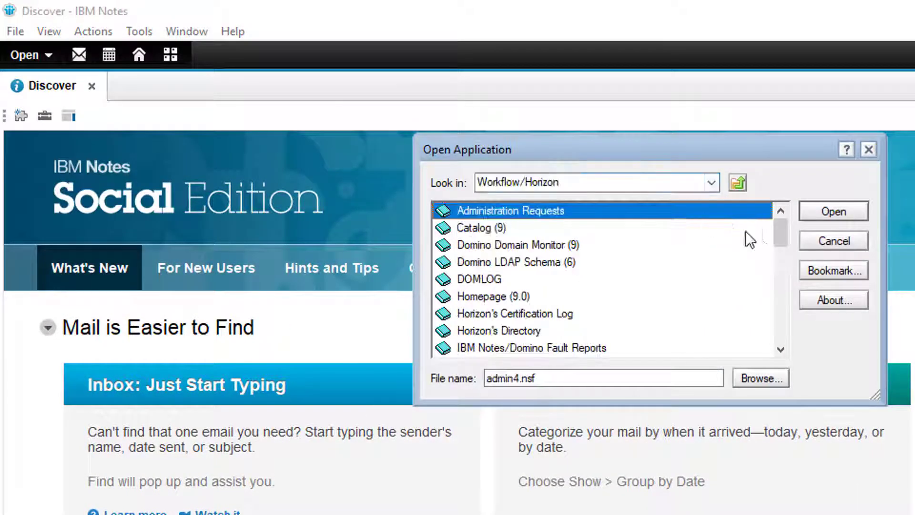
# Step: Bookmark WA Application 05 on the Bookmark Bar and open the application
pyautogui.moveTo(779, 235); pyautogui.dragTo(776, 293)
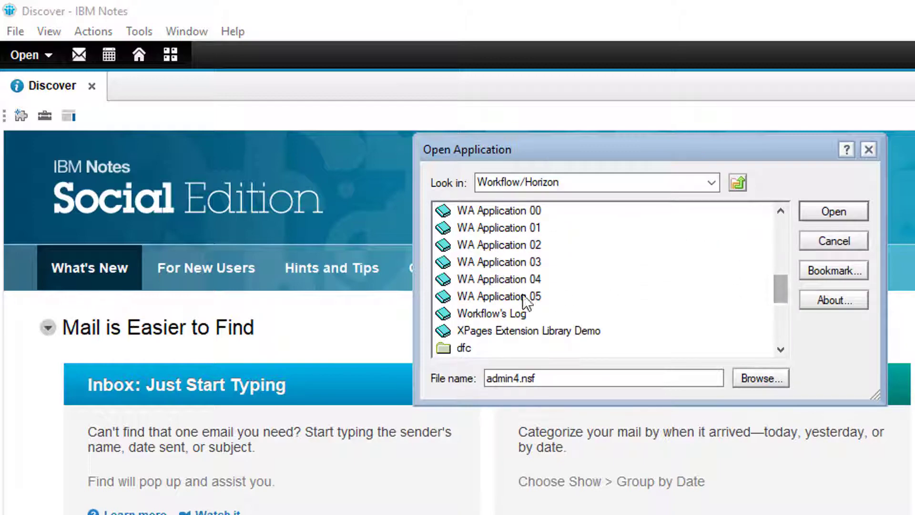
pyautogui.click(760, 297)
pyautogui.click(823, 272)
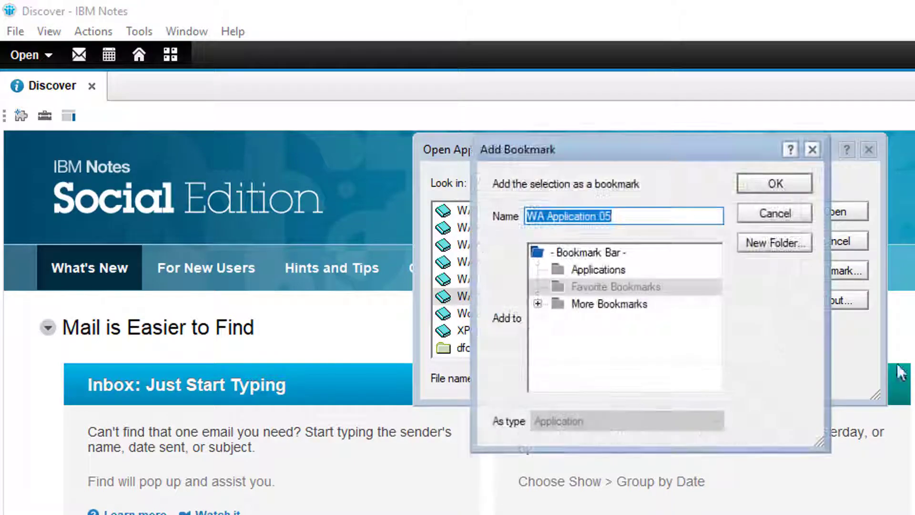
pyautogui.click(625, 252)
pyautogui.click(760, 184)
pyautogui.click(843, 210)
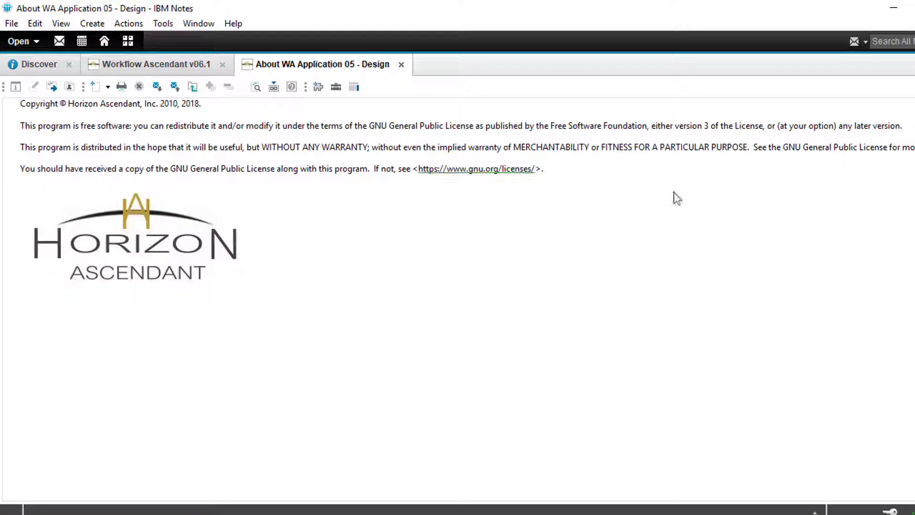
# Step: Close the About document and open the English language document from the Workflow section for modification
pyautogui.click(401, 64)
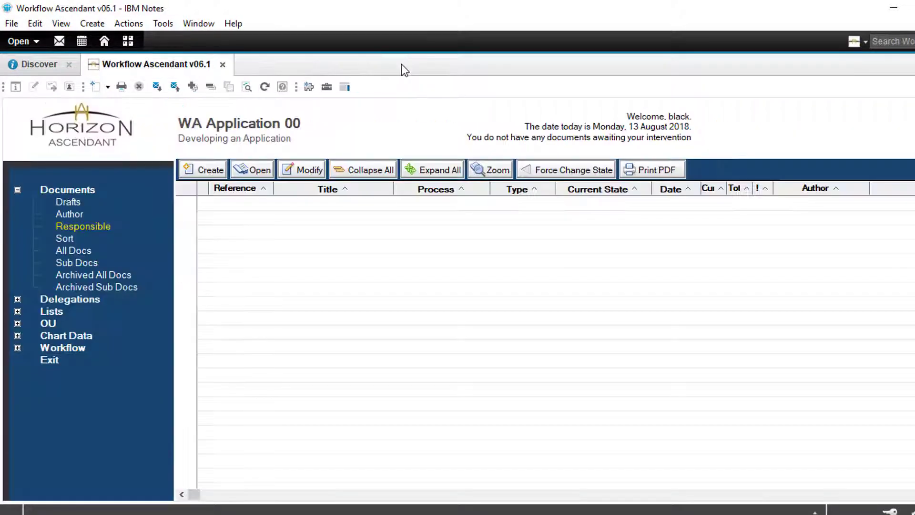
pyautogui.click(66, 190)
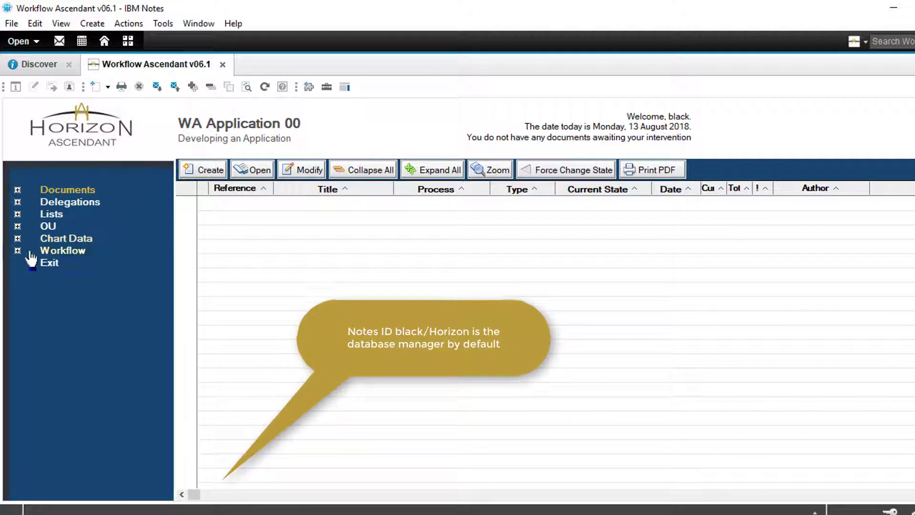
pyautogui.click(57, 251)
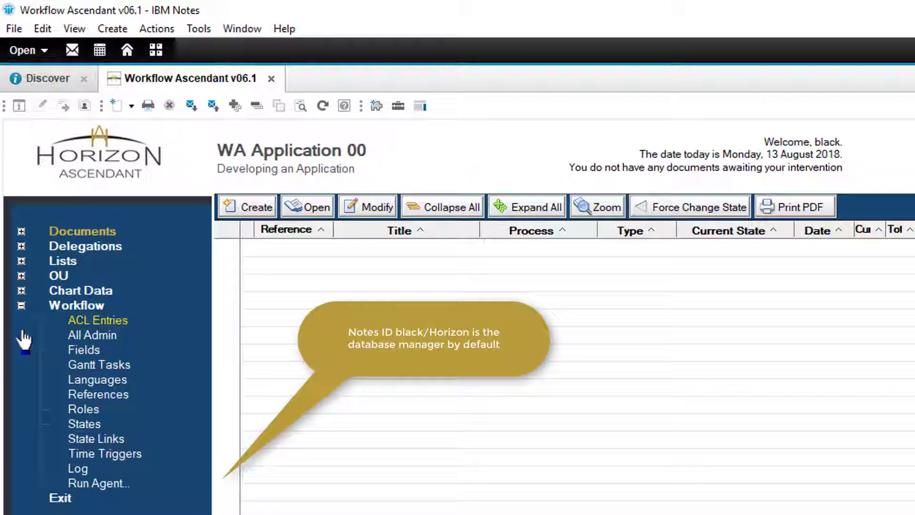
pyautogui.click(97, 380)
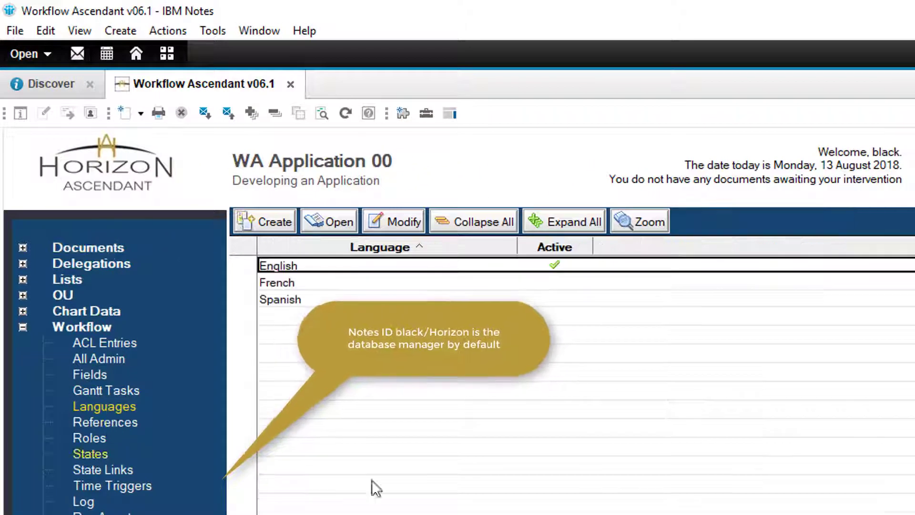
pyautogui.click(398, 224)
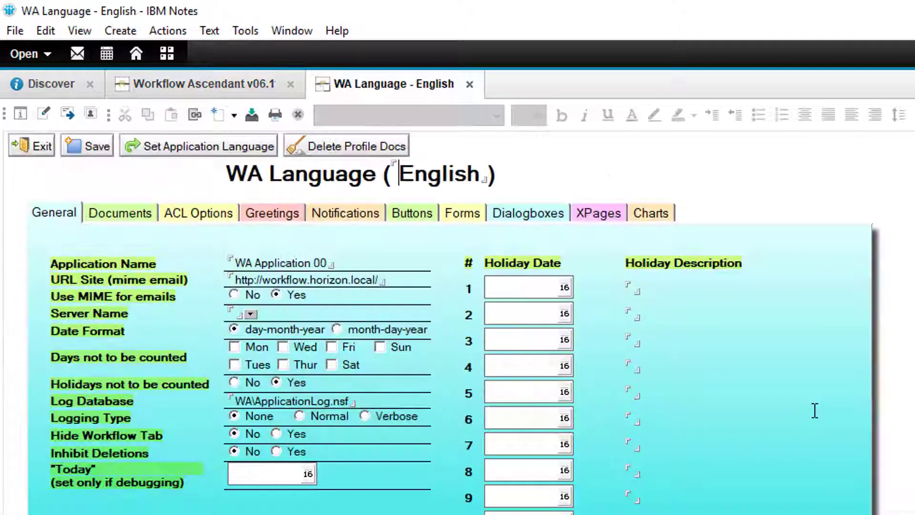
# Step: Set the application name in the general settings to WA Application 05
pyautogui.click(168, 143)
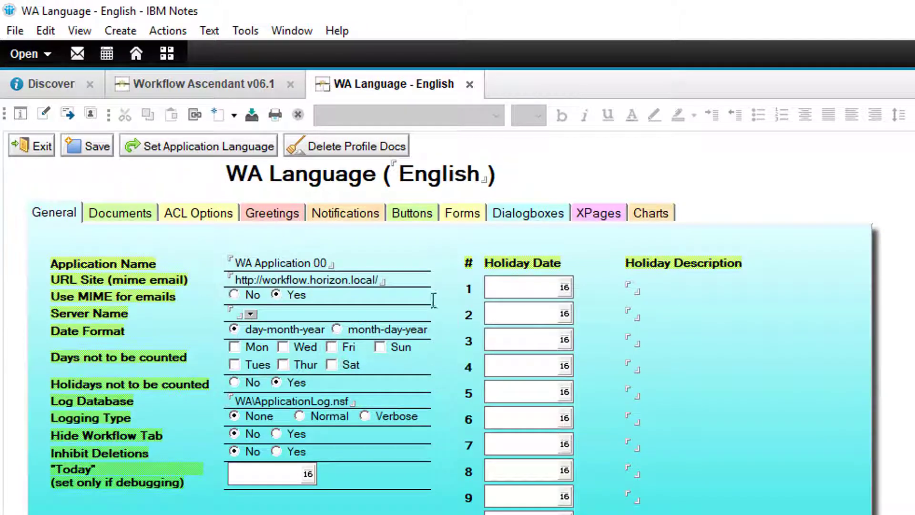
pyautogui.moveTo(330, 262); pyautogui.dragTo(314, 262)
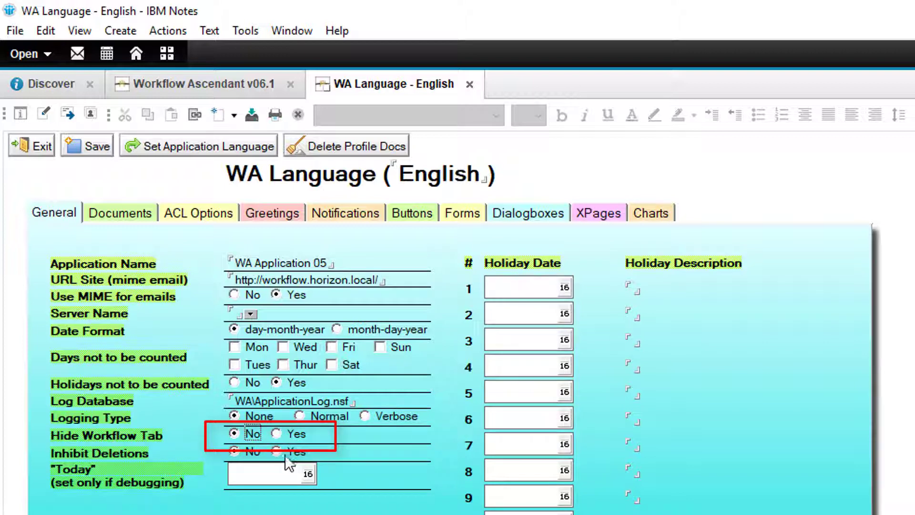
# Step: Set the alias of the Document01 form entry to Sample Workflow, then save and exit the language document
pyautogui.click(128, 215)
pyautogui.moveTo(185, 268); pyautogui.dragTo(310, 268)
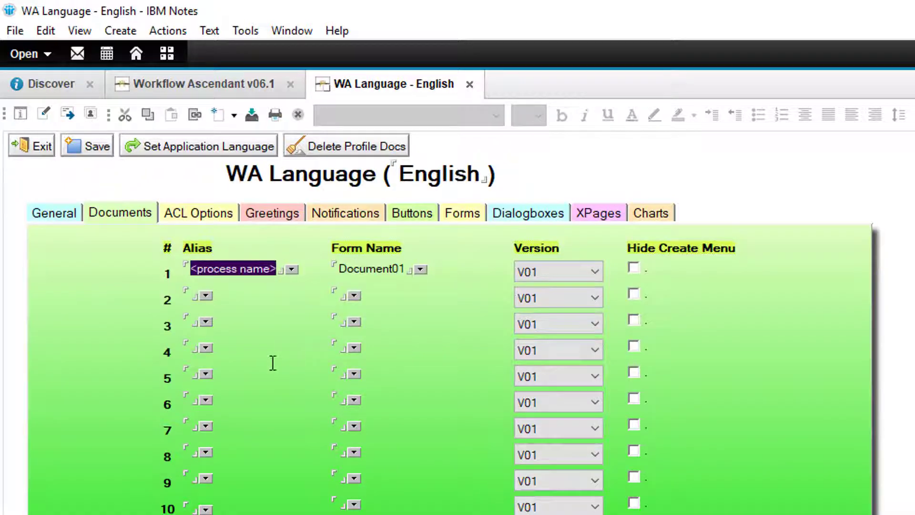
pyautogui.write('Sample Workflow')
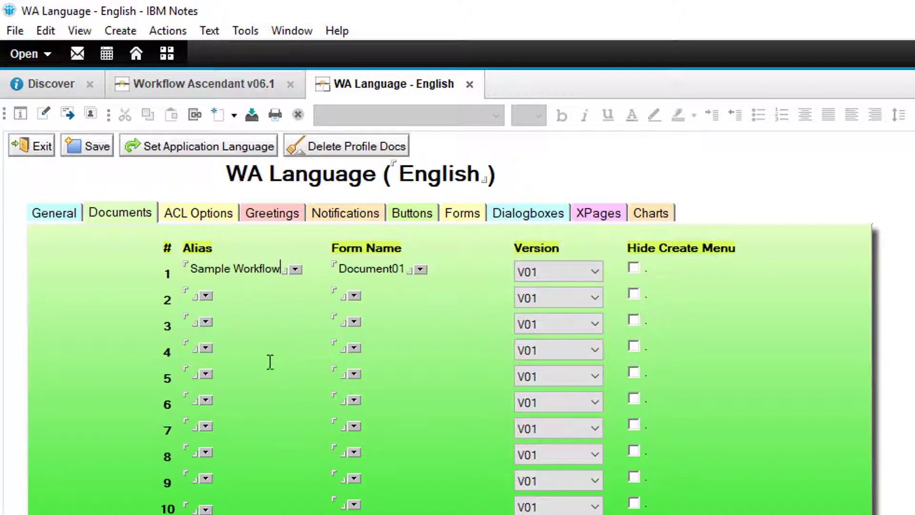
pyautogui.click(91, 147)
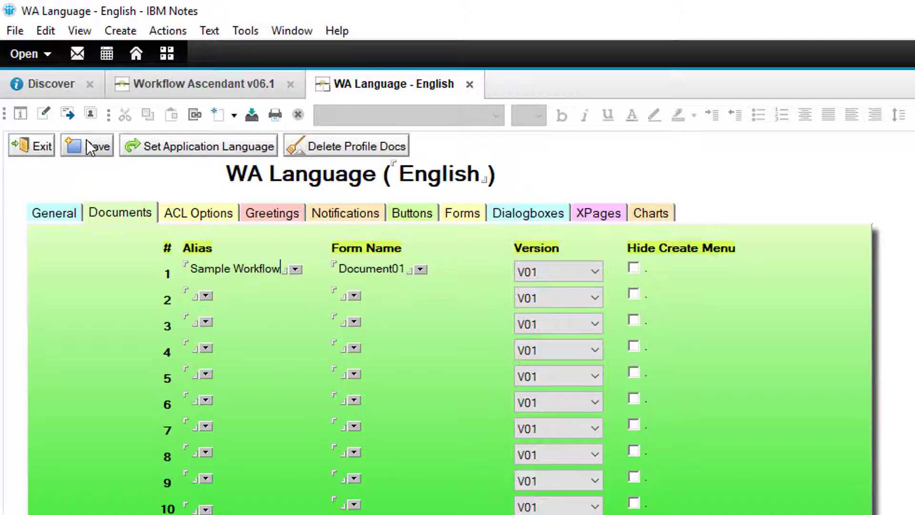
pyautogui.click(39, 148)
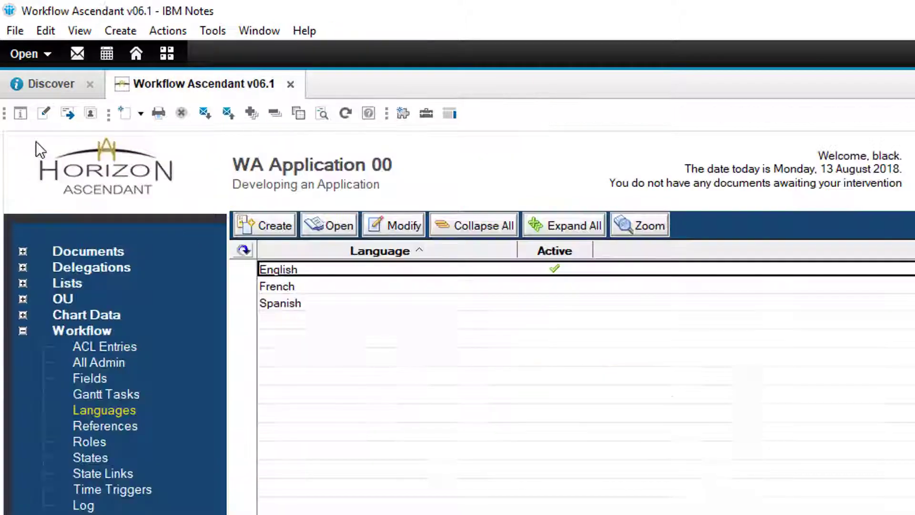
pyautogui.click(253, 250)
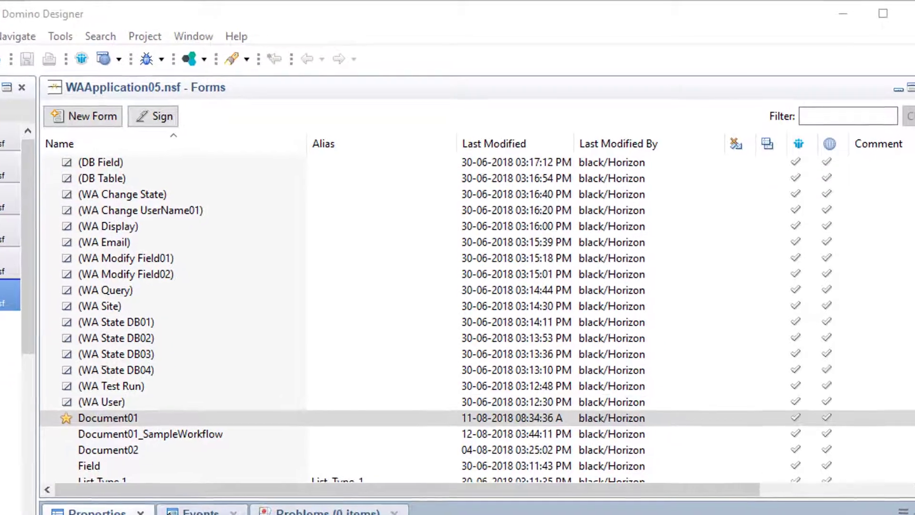
# Step: In Domino Designer, open the Document01 form and insert two rows above the Manager row in the Field Name table
pyautogui.doubleClick(110, 418)
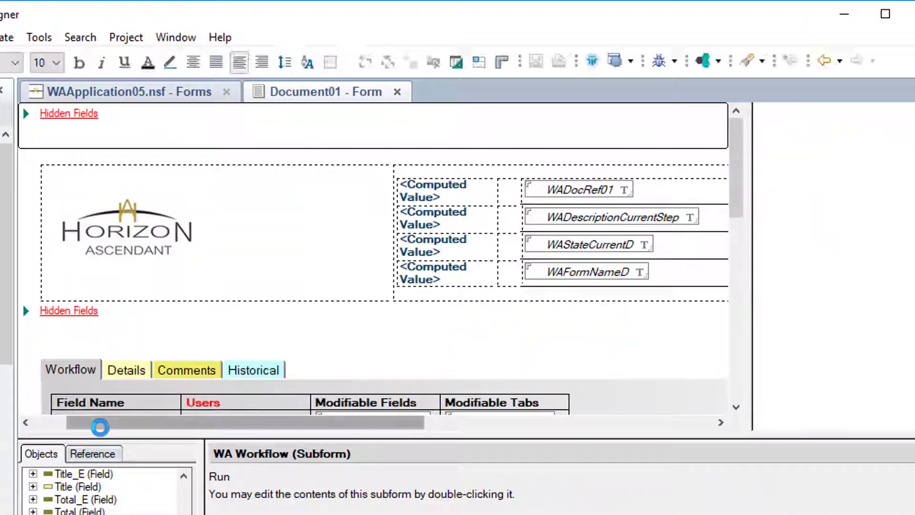
pyautogui.scroll(-5, 441, 252)
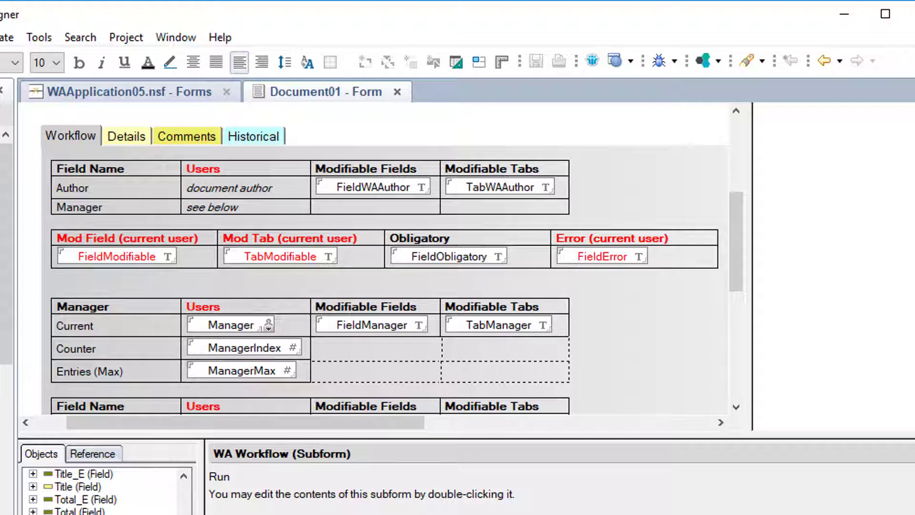
pyautogui.rightClick(103, 209)
pyautogui.moveTo(195, 388)
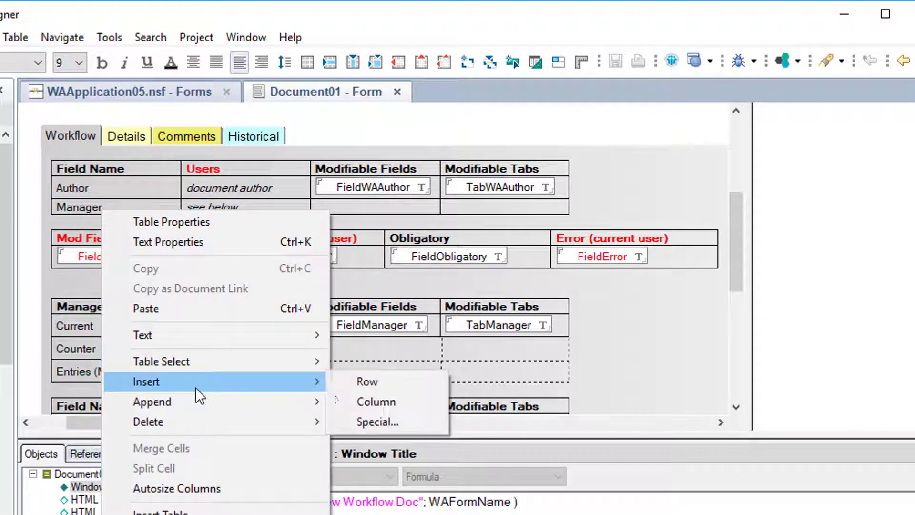
pyautogui.click(361, 383)
pyautogui.rightClick(119, 222)
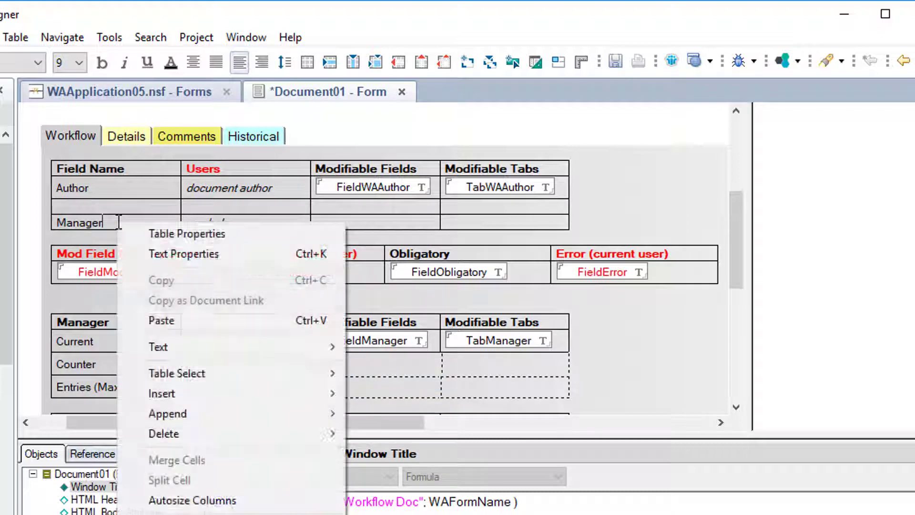
pyautogui.moveTo(210, 387)
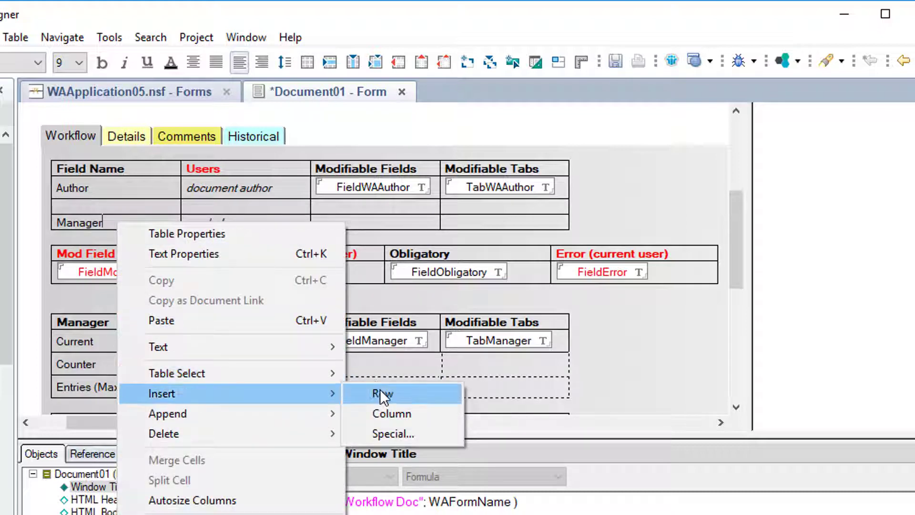
pyautogui.click(380, 391)
# Step: Copy the current Manager field into the Users cells of the two empty rows below Author
pyautogui.click(244, 349)
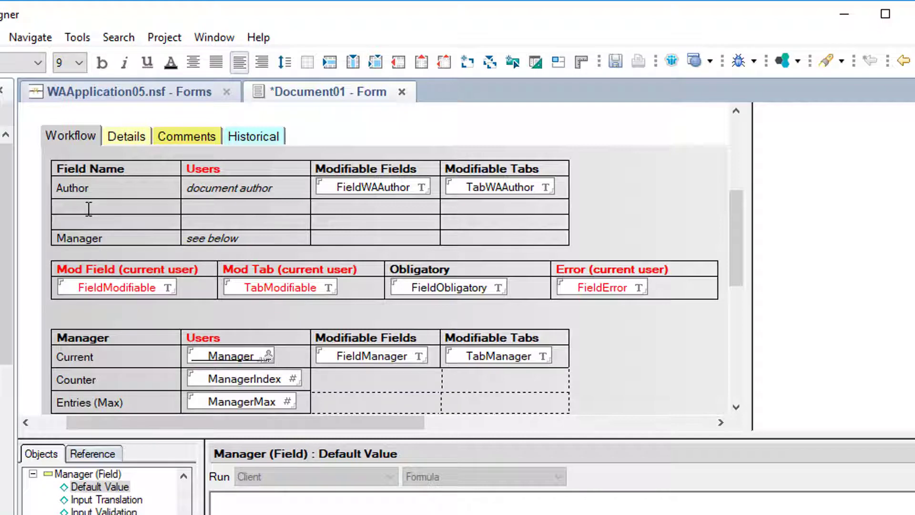
pyautogui.click(201, 214)
pyautogui.hotkey('ctrl', 'v')
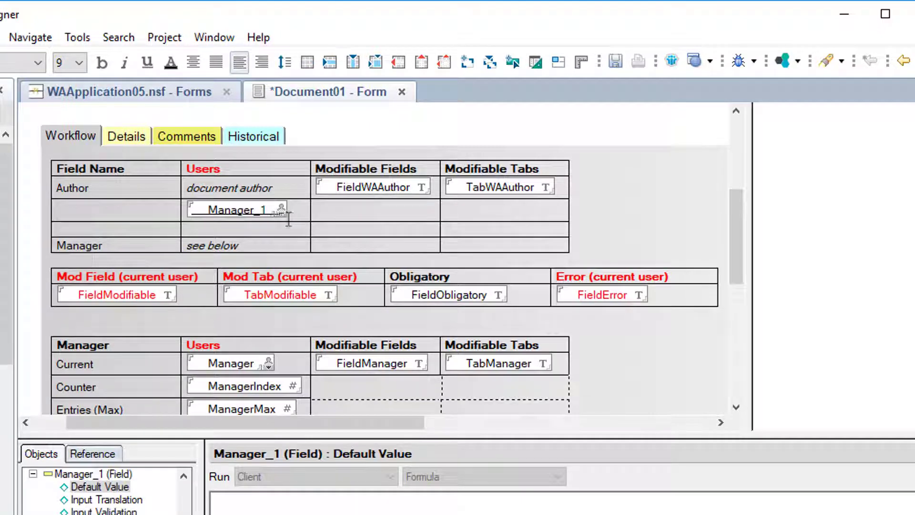
pyautogui.click(261, 229)
pyautogui.hotkey('ctrl', 'v')
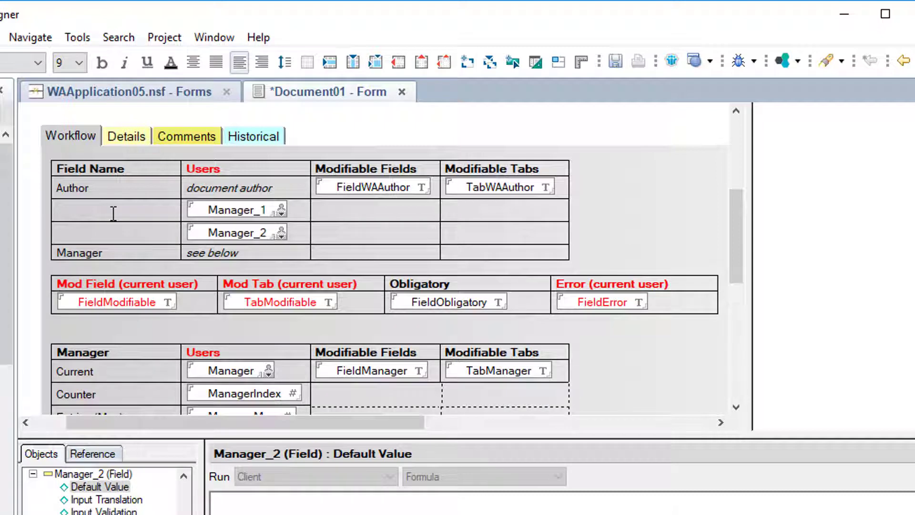
# Step: Label the two new rows CEO and Director, and copy the FieldWAAuthor field into their Modifiable Fields cells
pyautogui.click(117, 212)
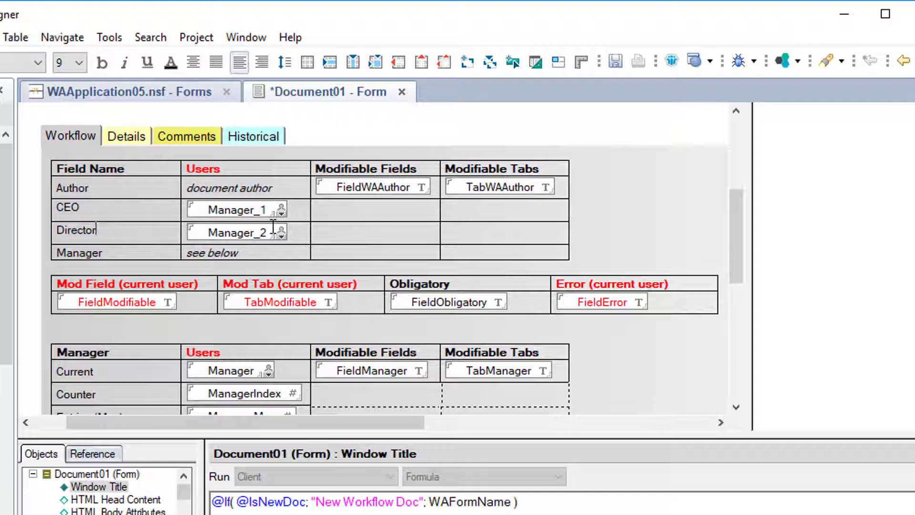
pyautogui.click(393, 186)
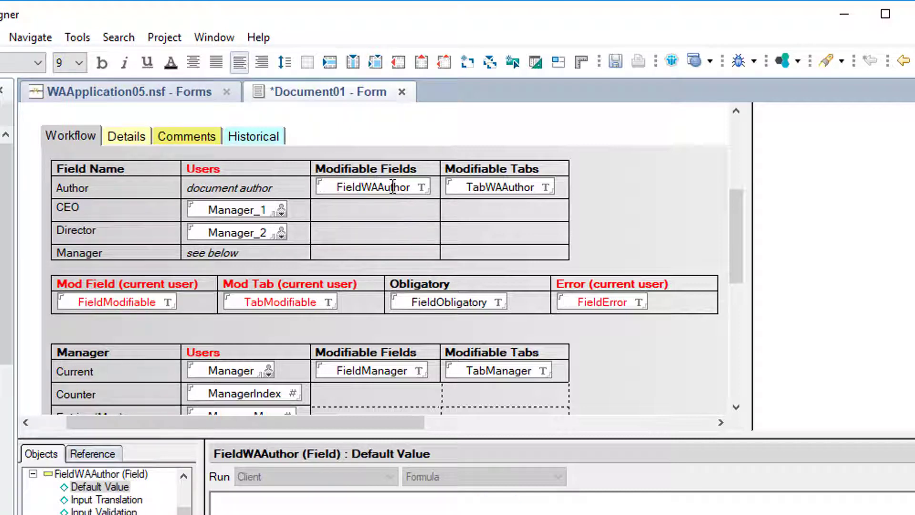
pyautogui.click(393, 211)
pyautogui.hotkey('ctrl', 'v')
pyautogui.click(394, 231)
pyautogui.hotkey('ctrl', 'v')
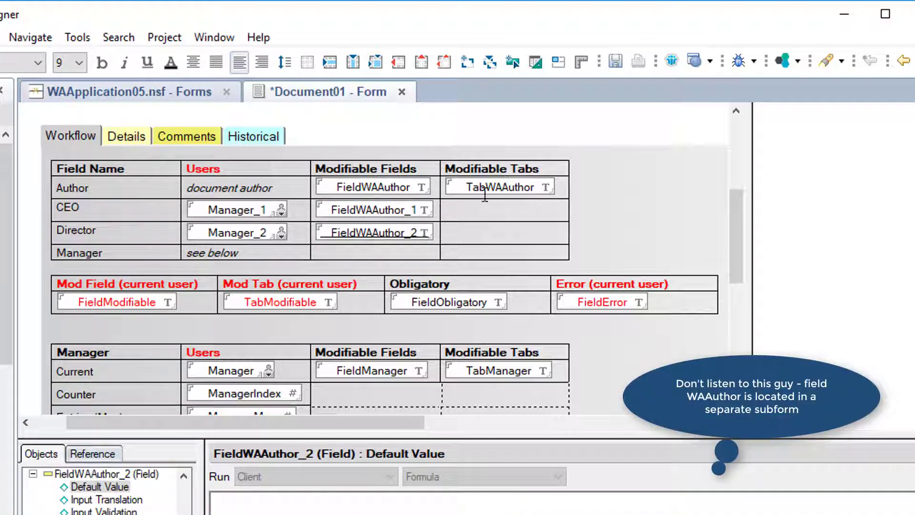
# Step: Copy the TabWAAuthor field into the Modifiable Tabs cells of the CEO and Director rows
pyautogui.click(484, 195)
pyautogui.click(496, 213)
pyautogui.hotkey('ctrl', 'v')
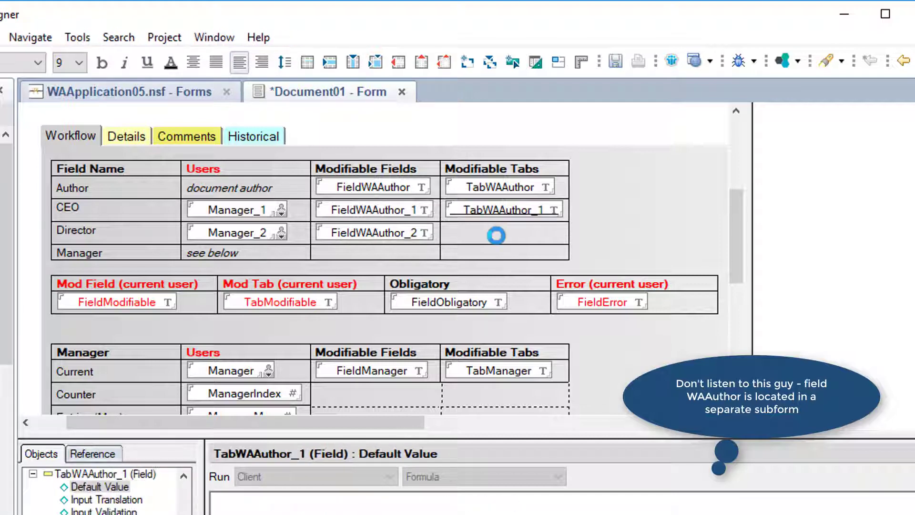
pyautogui.click(493, 233)
pyautogui.hotkey('ctrl', 'v')
# Step: Rename the three copied fields in the CEO row to CEO, FieldCEO and TabCEO
pyautogui.doubleClick(56, 207)
pyautogui.hotkey('ctrl', 'c')
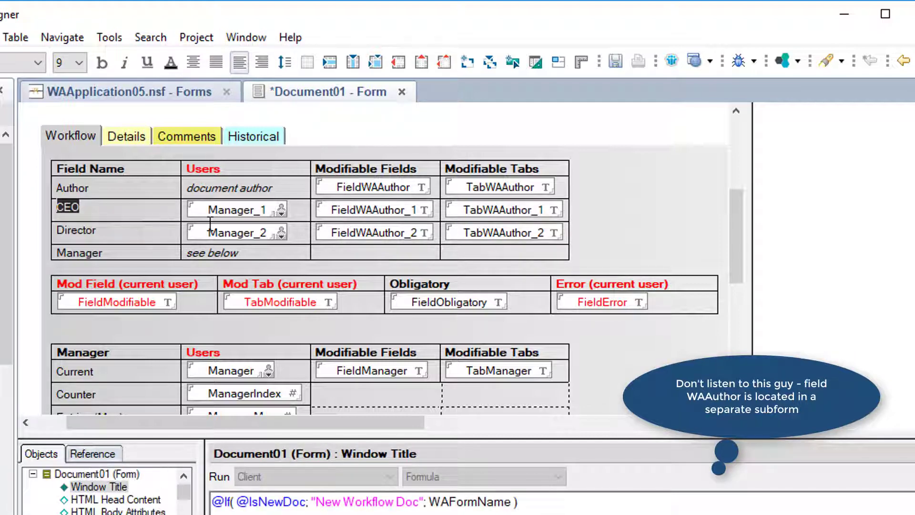
pyautogui.doubleClick(251, 210)
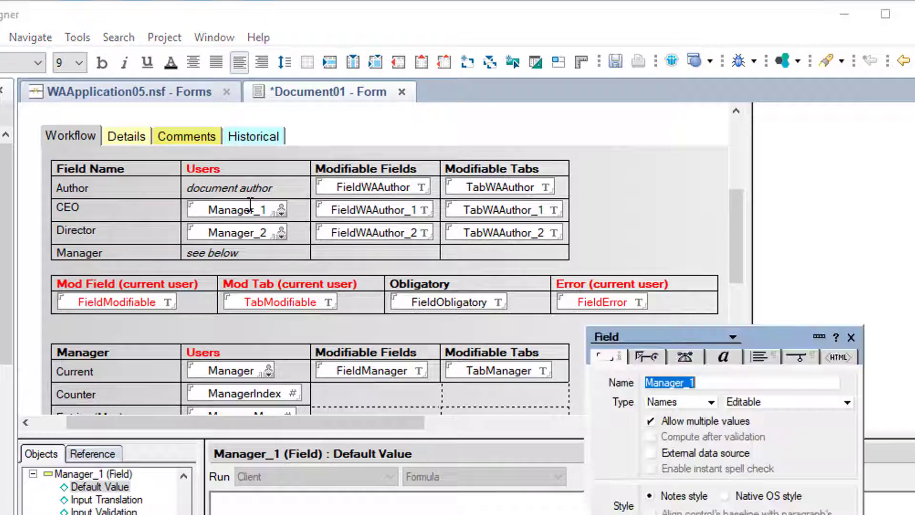
pyautogui.hotkey('ctrl', 'v')
pyautogui.click(354, 208)
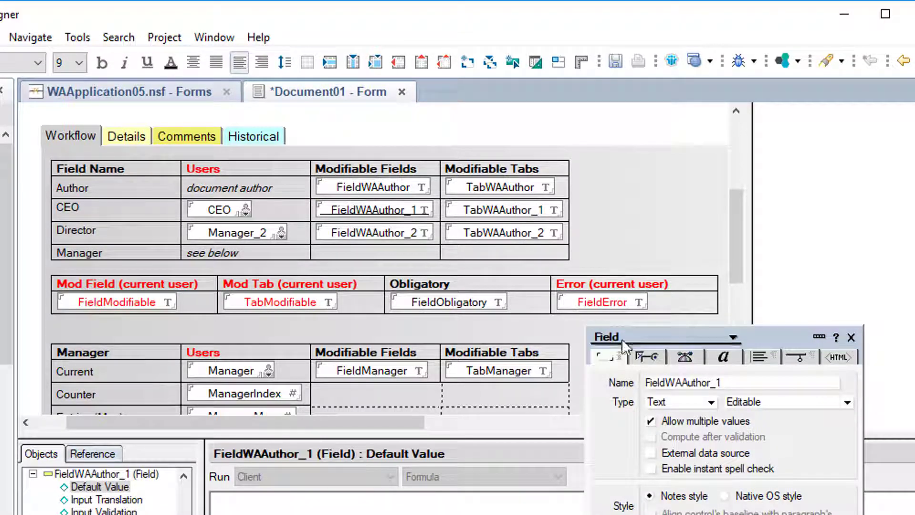
pyautogui.click(665, 383)
pyautogui.moveTo(665, 382); pyautogui.dragTo(841, 419)
pyautogui.hotkey('ctrl', 'v')
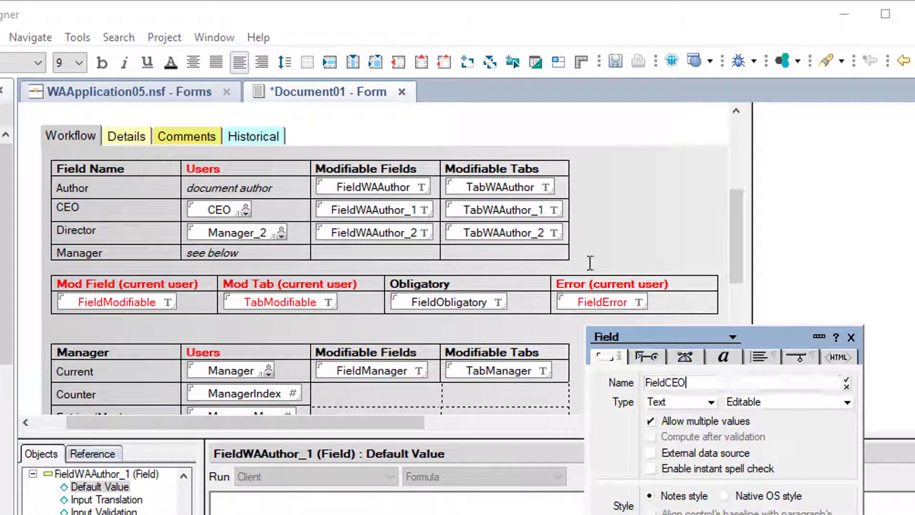
pyautogui.click(517, 210)
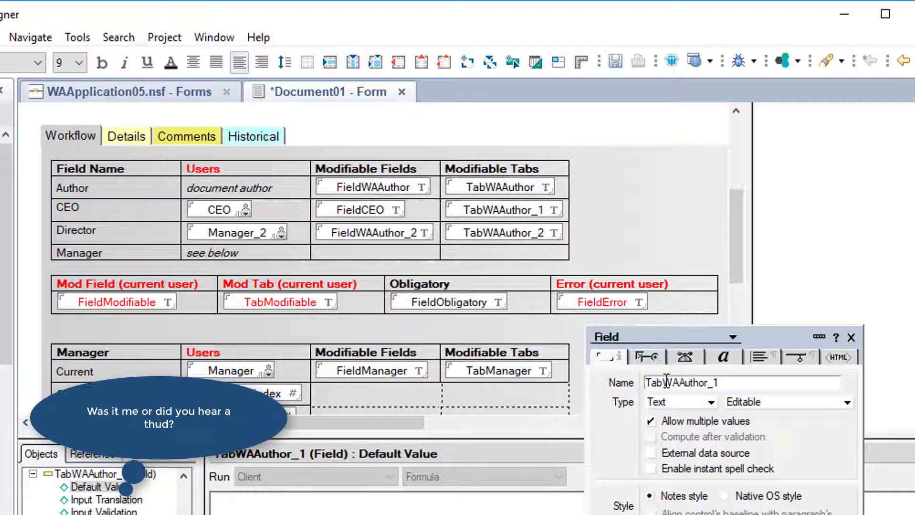
pyautogui.moveTo(667, 383); pyautogui.dragTo(787, 384)
pyautogui.hotkey('ctrl', 'v')
# Step: Rename the three copied fields in the Director row to Director, FieldDirector and TabDirector, then close the field properties
pyautogui.moveTo(96, 230); pyautogui.dragTo(54, 229)
pyautogui.click(189, 233)
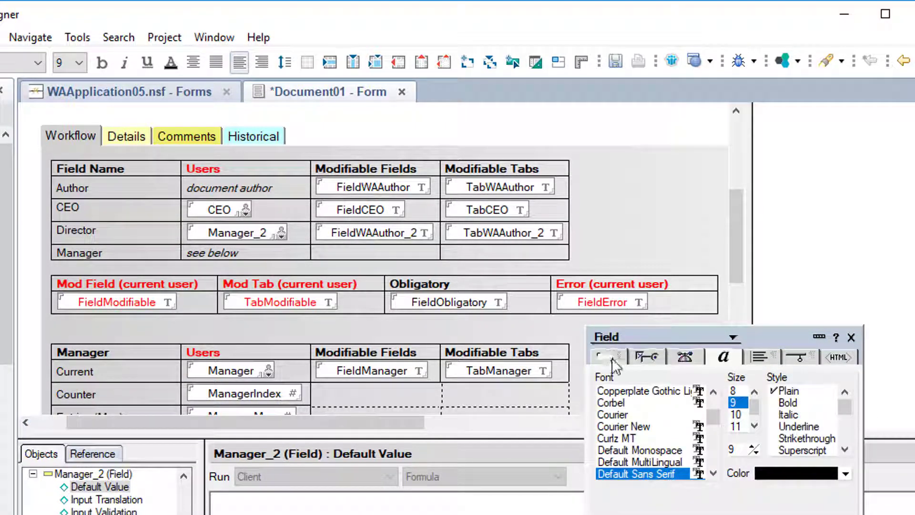
pyautogui.click(610, 358)
pyautogui.moveTo(836, 384); pyautogui.dragTo(589, 382)
pyautogui.write('Director')
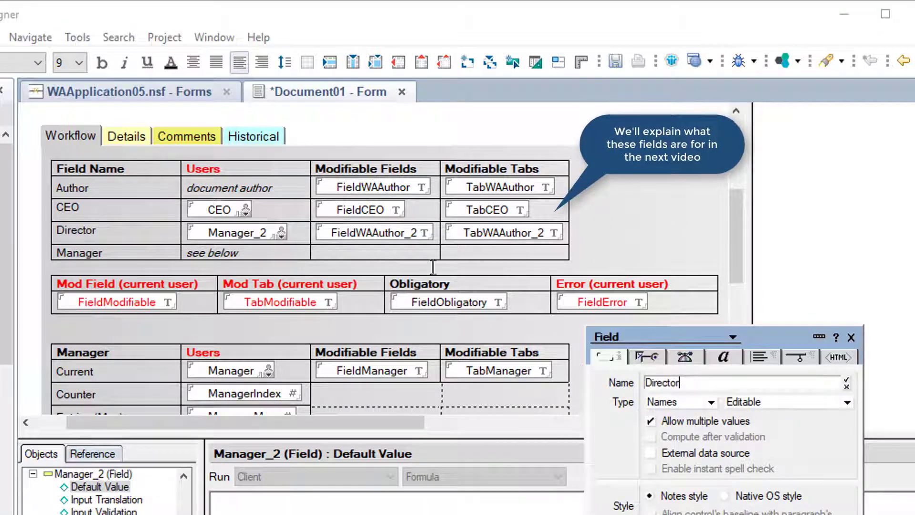
pyautogui.click(374, 233)
pyautogui.moveTo(743, 383); pyautogui.dragTo(665, 382)
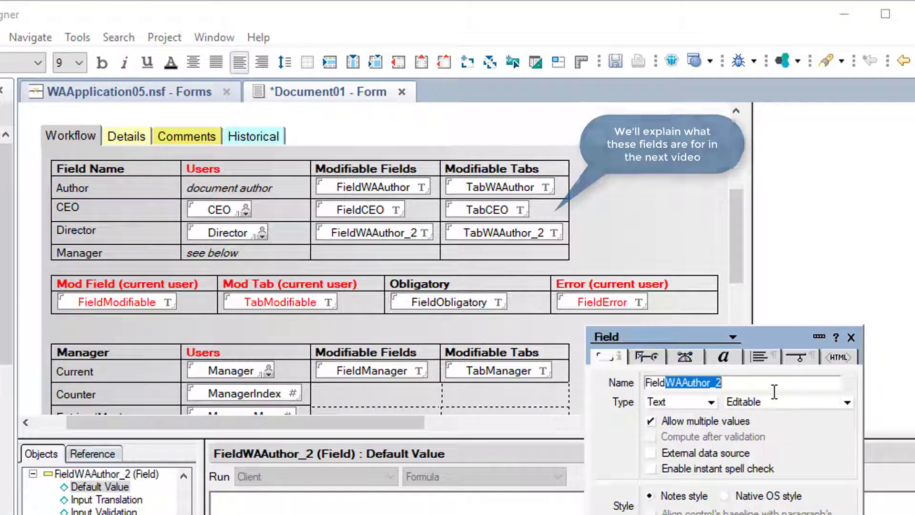
pyautogui.write('Director')
pyautogui.click(501, 232)
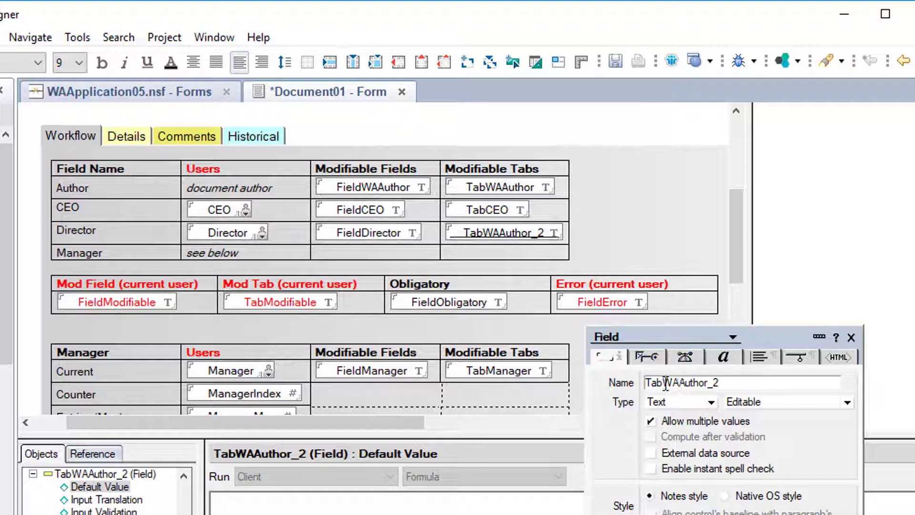
pyautogui.moveTo(666, 383); pyautogui.dragTo(768, 384)
pyautogui.write('Director')
pyautogui.click(530, 230)
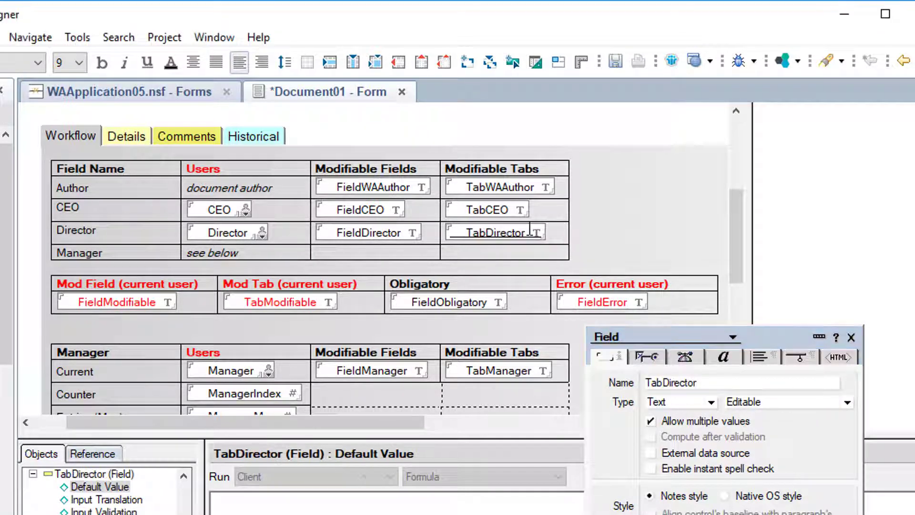
pyautogui.click(854, 340)
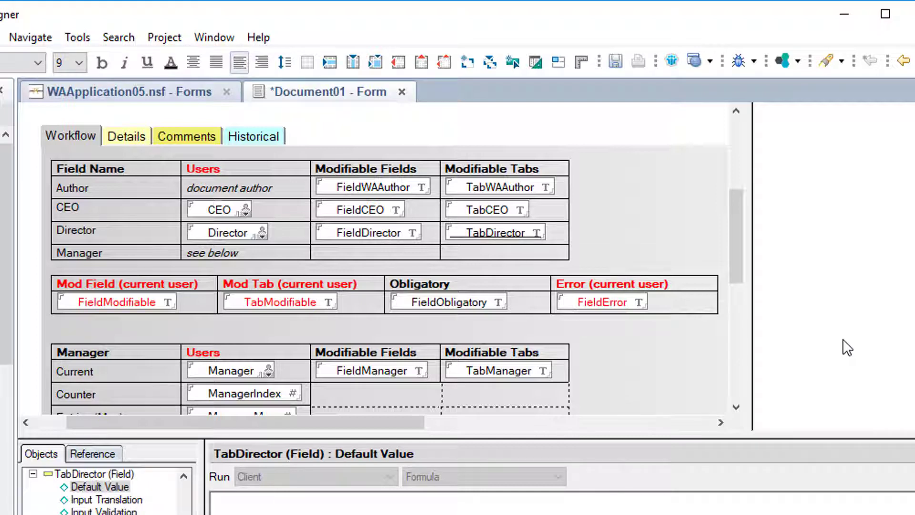
# Step: Look at the form's Details section, then close the Document01 form and save its changes
pyautogui.click(128, 143)
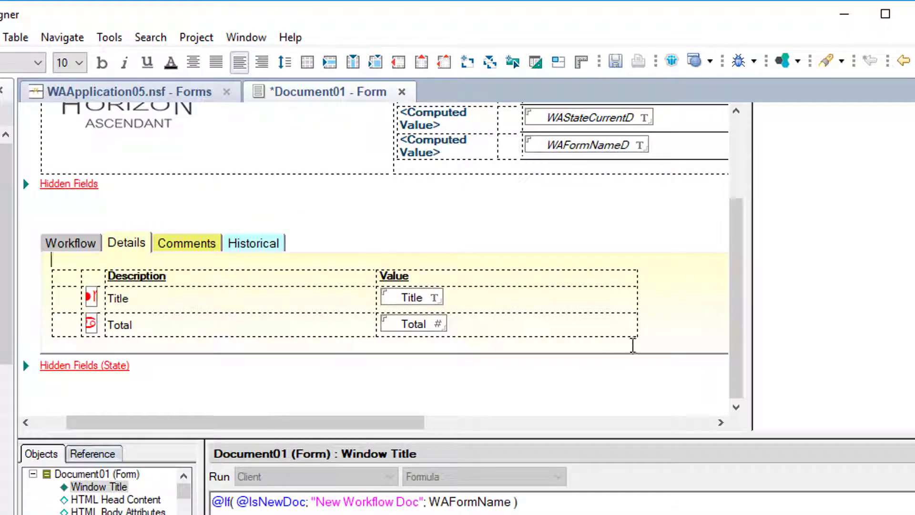
pyautogui.click(403, 91)
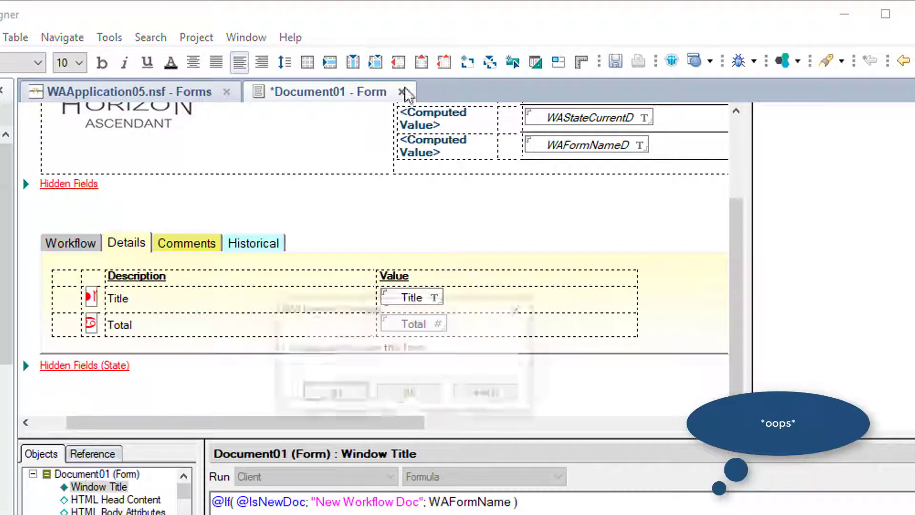
pyautogui.click(353, 395)
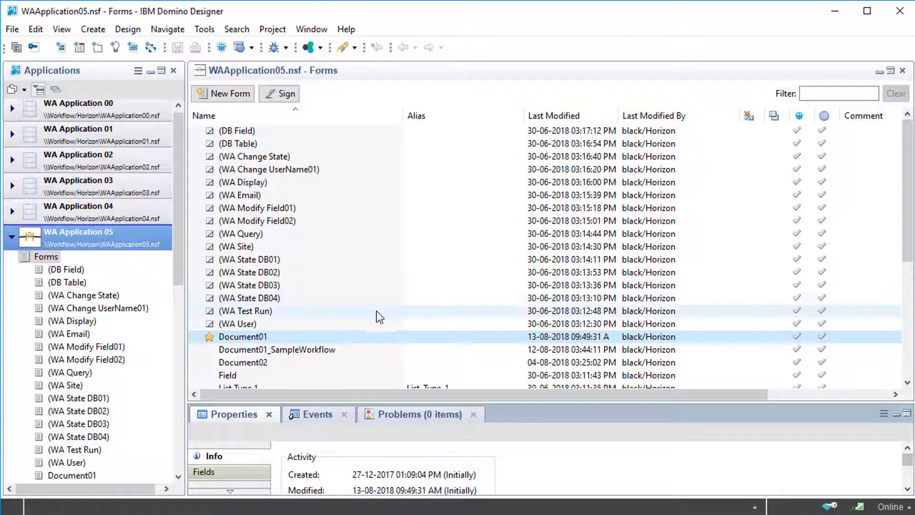
# Step: Open the WA Application Specific script library of WA Application 05
pyautogui.click(10, 258)
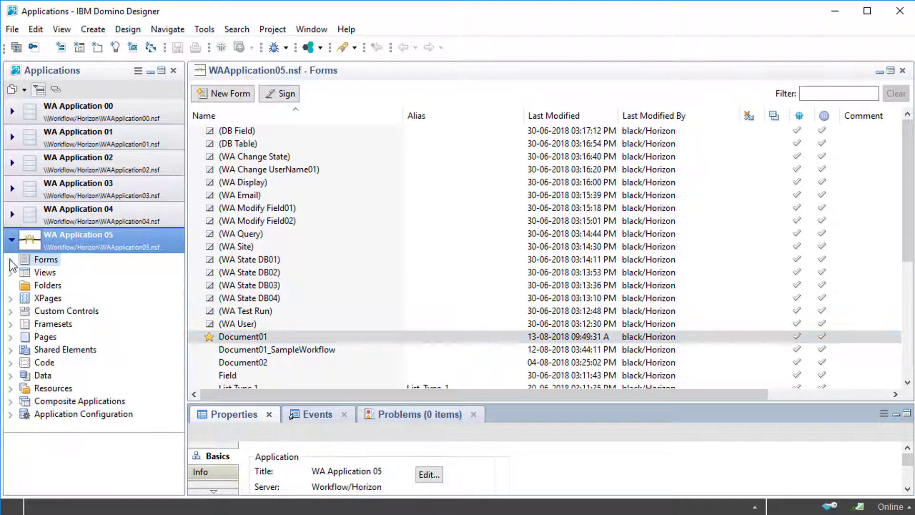
pyautogui.click(10, 363)
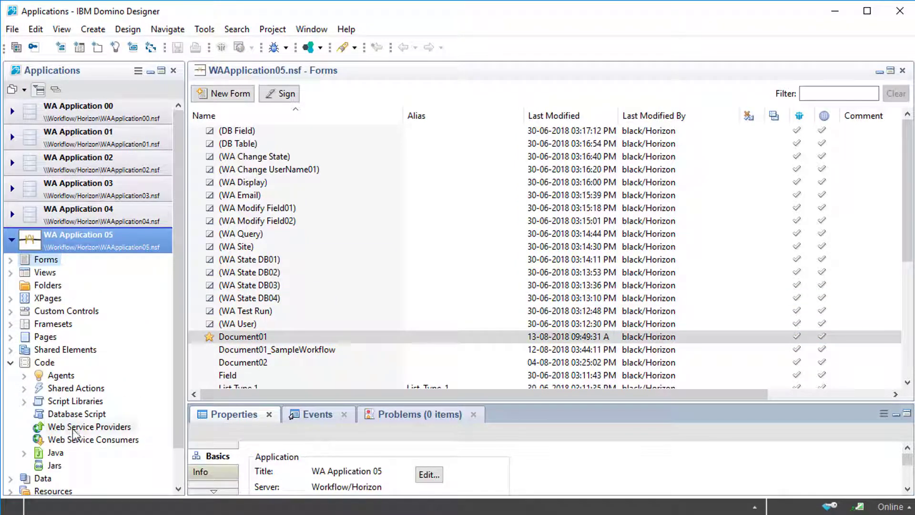
pyautogui.click(74, 402)
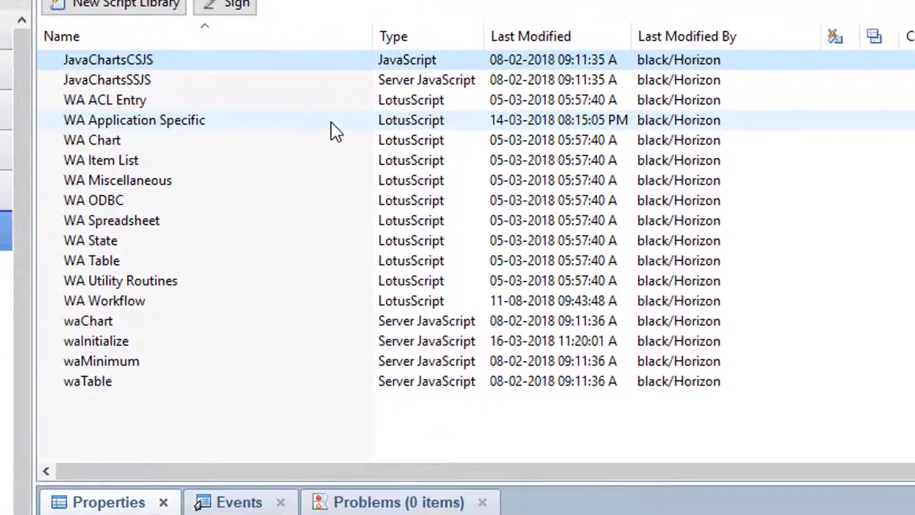
pyautogui.click(376, 171)
pyautogui.doubleClick(328, 119)
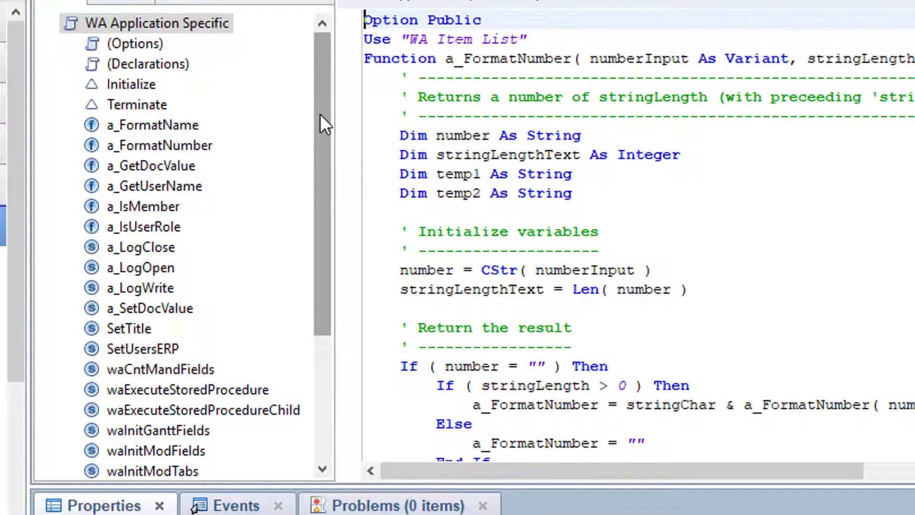
# Step: Examine the code of the waSetUsersRole and SetUsersERP subroutines in the script library
pyautogui.moveTo(320, 118); pyautogui.dragTo(321, 267)
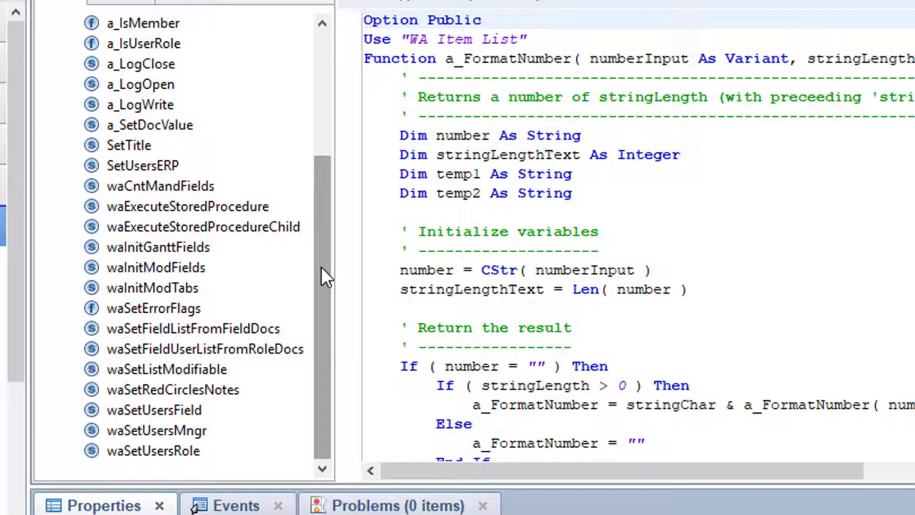
pyautogui.click(146, 451)
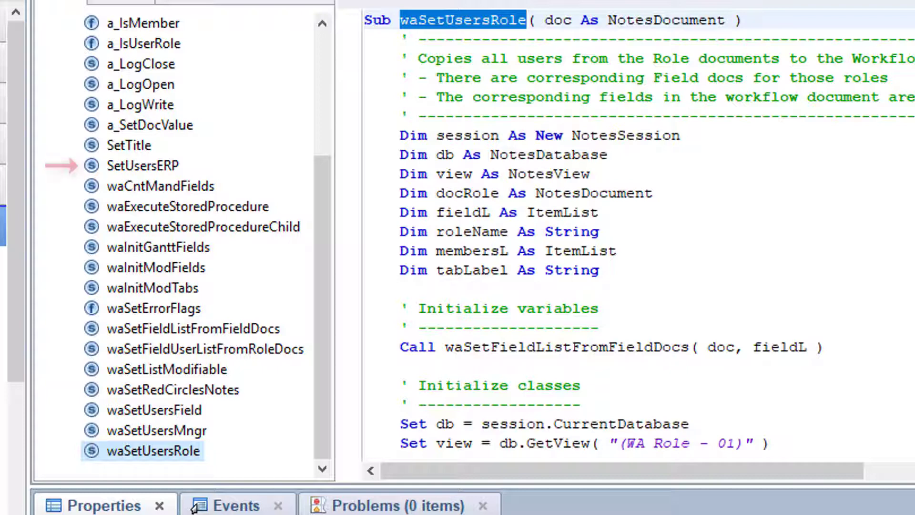
pyautogui.click(127, 165)
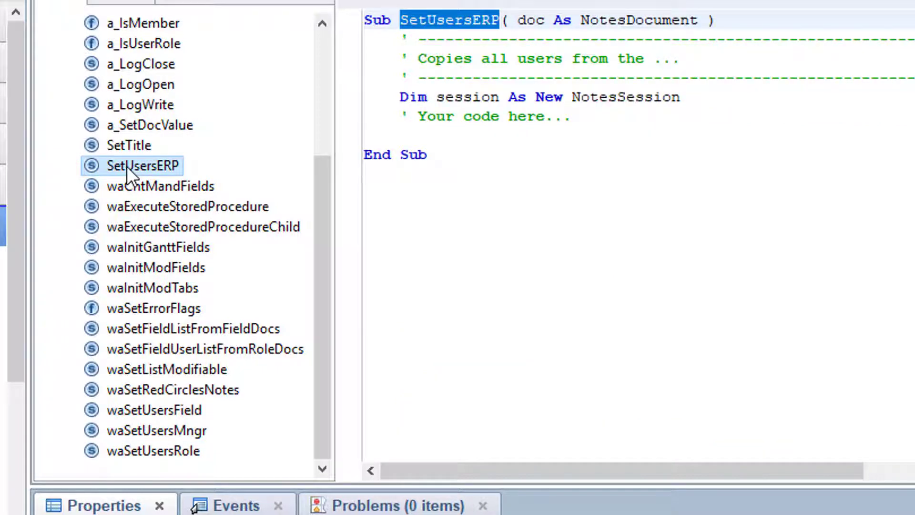
# Step: Copy the procedure name #waSetUsersRole from the waExecuteStoredProcedure subroutine and close the script library
pyautogui.click(147, 213)
pyautogui.moveTo(490, 270); pyautogui.dragTo(629, 270)
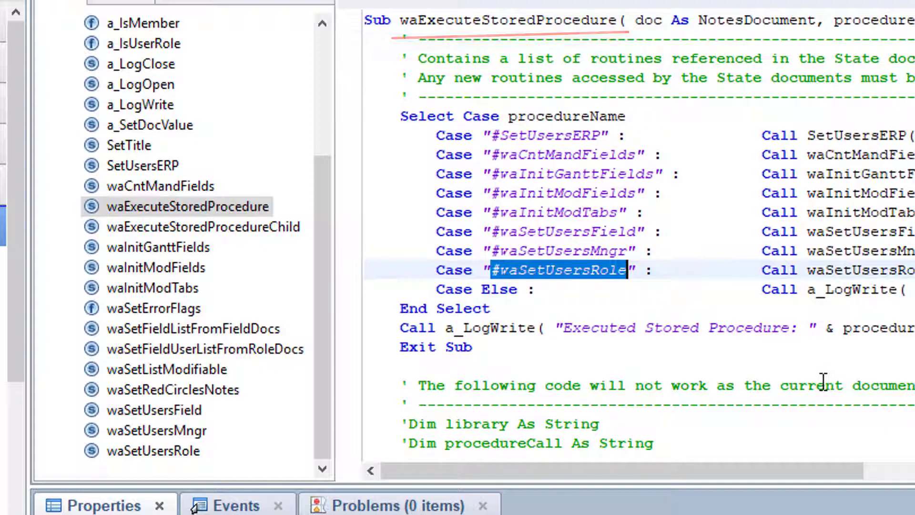
pyautogui.rightClick(623, 270)
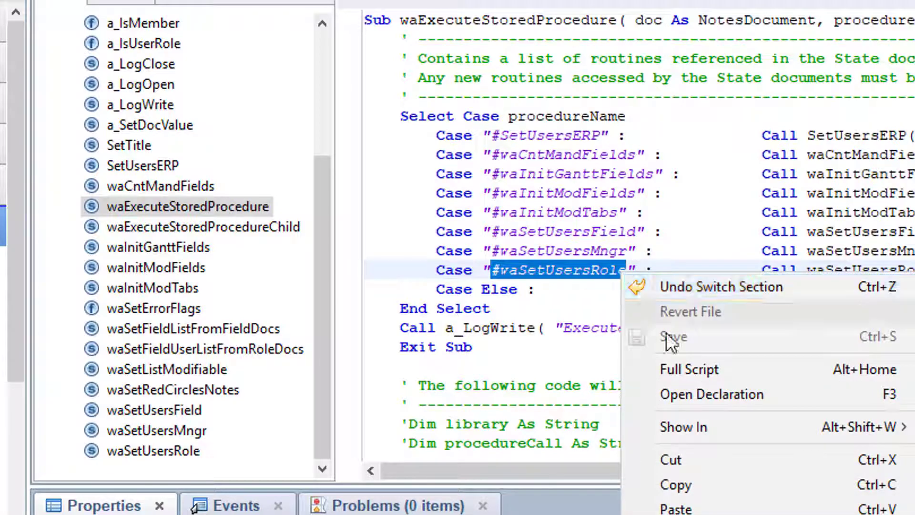
pyautogui.click(713, 482)
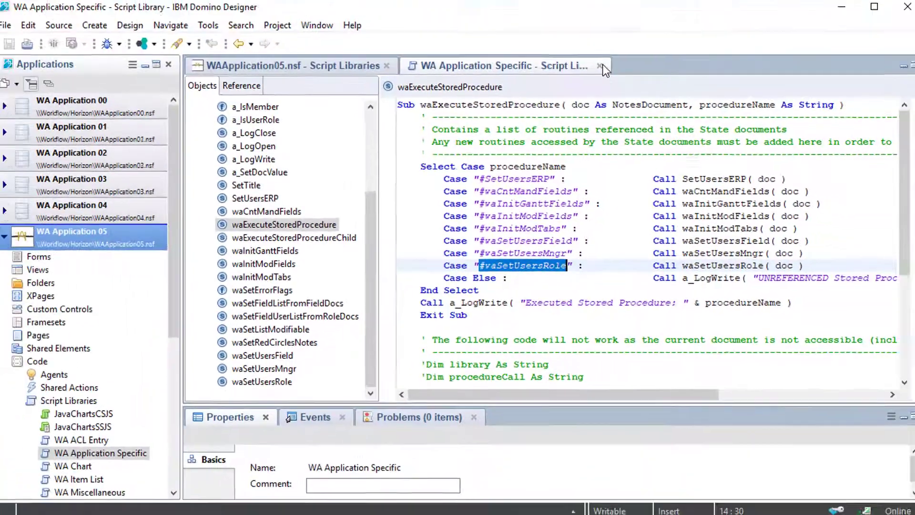
pyautogui.click(599, 71)
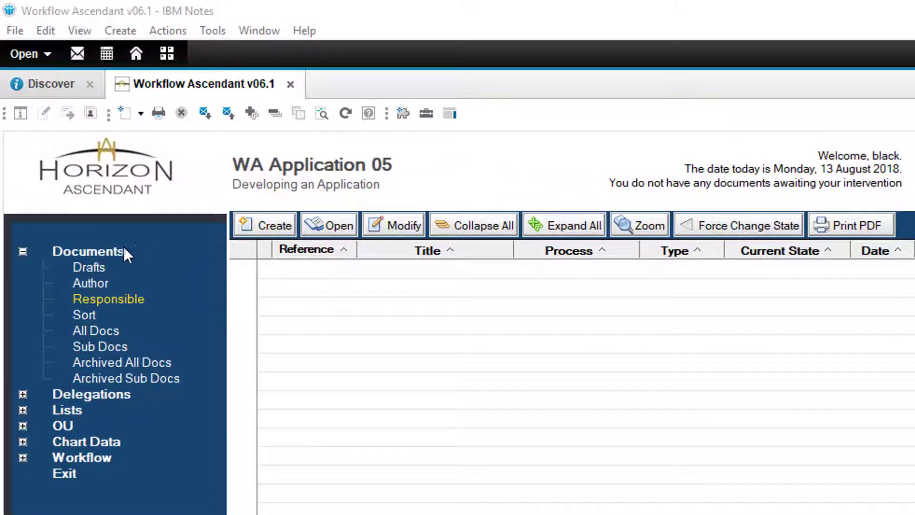
# Step: Switch to IBM Notes and create a new State document in the Workflow section of WA Application 05
pyautogui.click(114, 252)
pyautogui.click(62, 332)
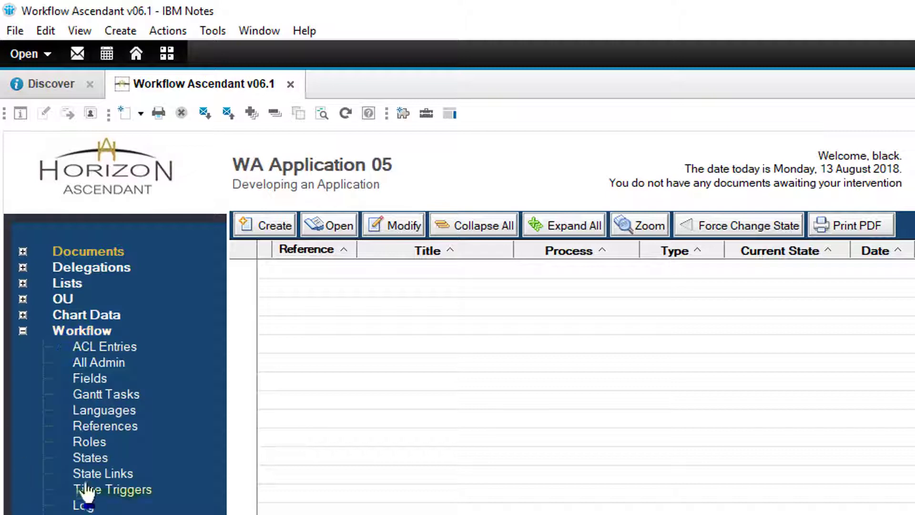
pyautogui.click(89, 458)
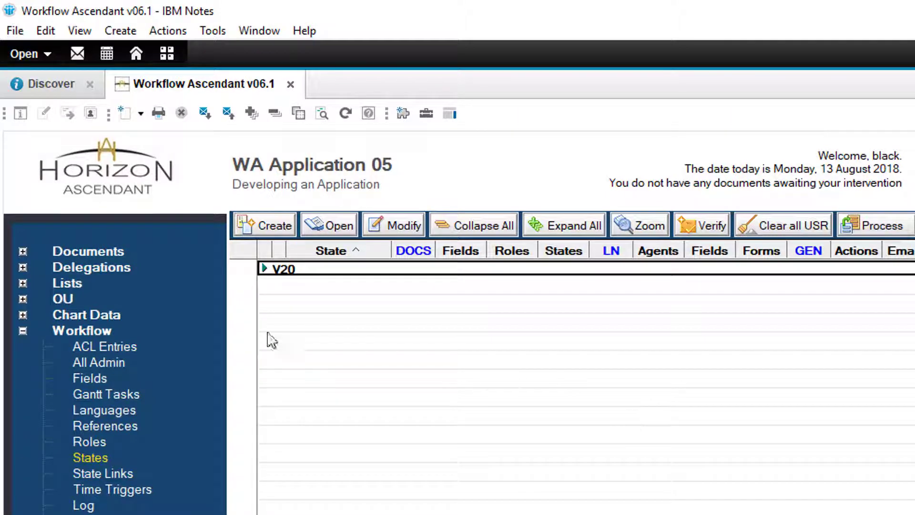
pyautogui.click(267, 224)
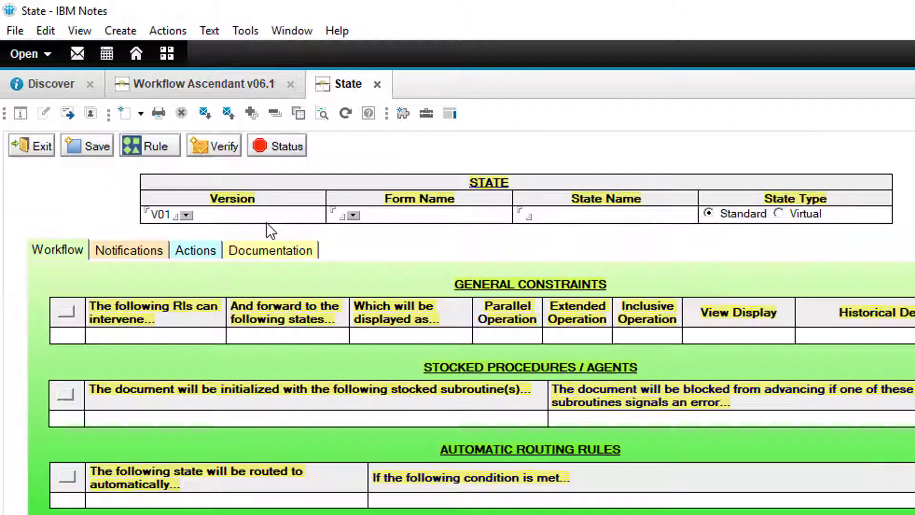
# Step: Add a manual rule to the new state, assign it to the Sample Workflow form and name the state $created$
pyautogui.click(152, 146)
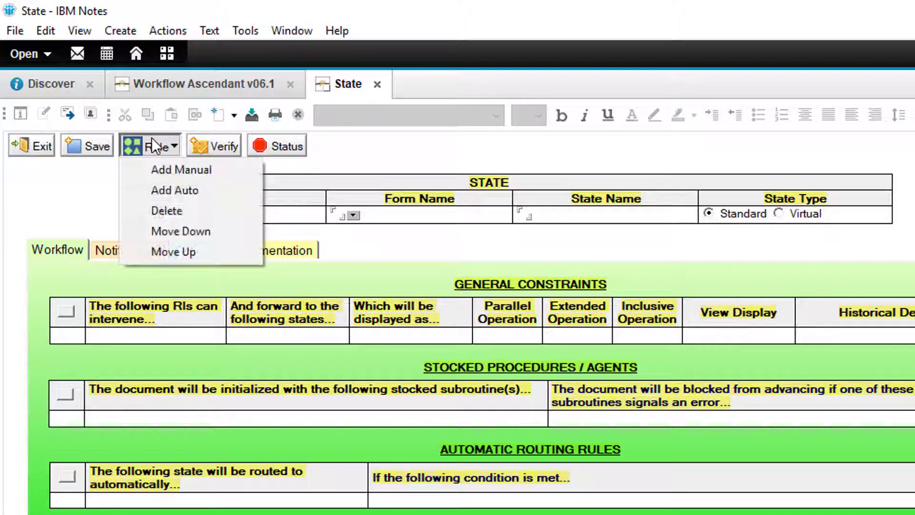
pyautogui.click(185, 168)
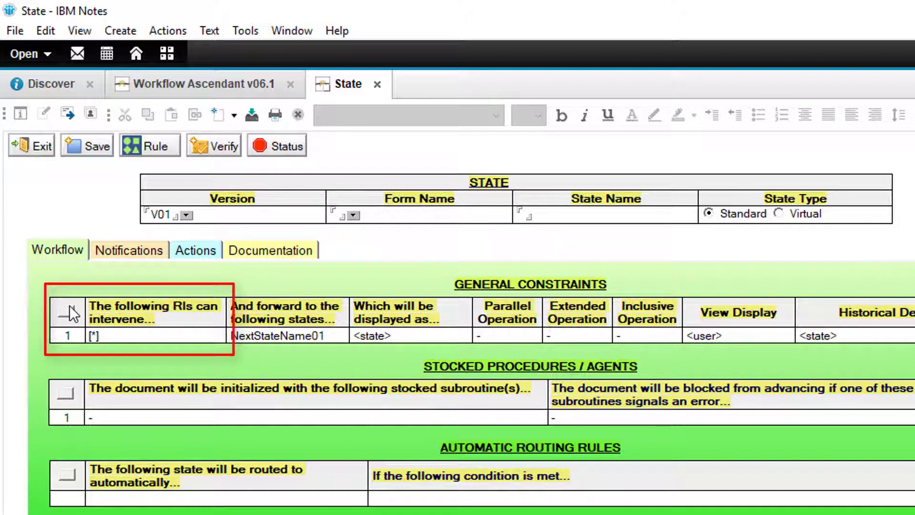
pyautogui.click(353, 216)
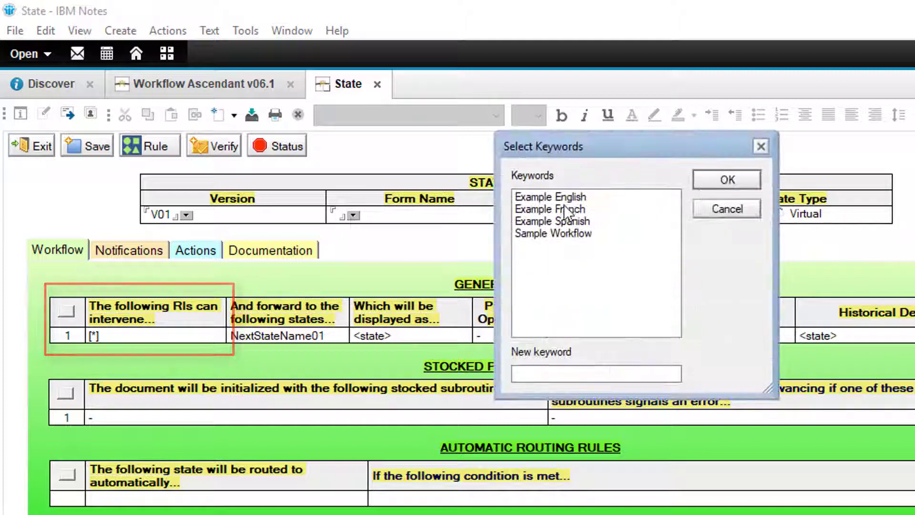
pyautogui.doubleClick(548, 233)
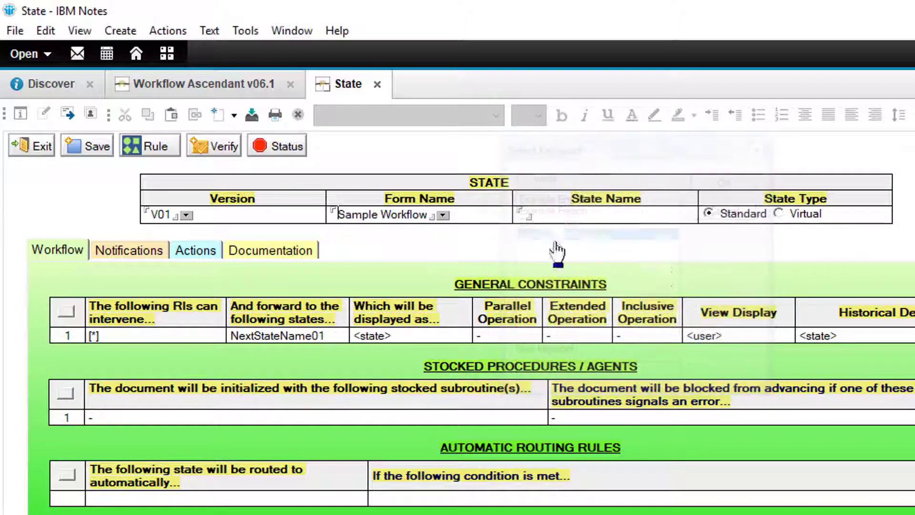
pyautogui.click(553, 211)
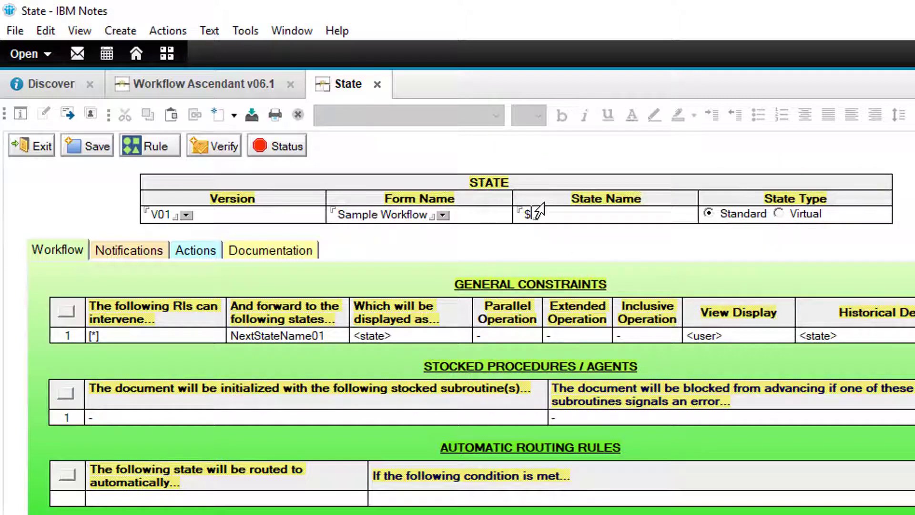
pyautogui.write('$created')
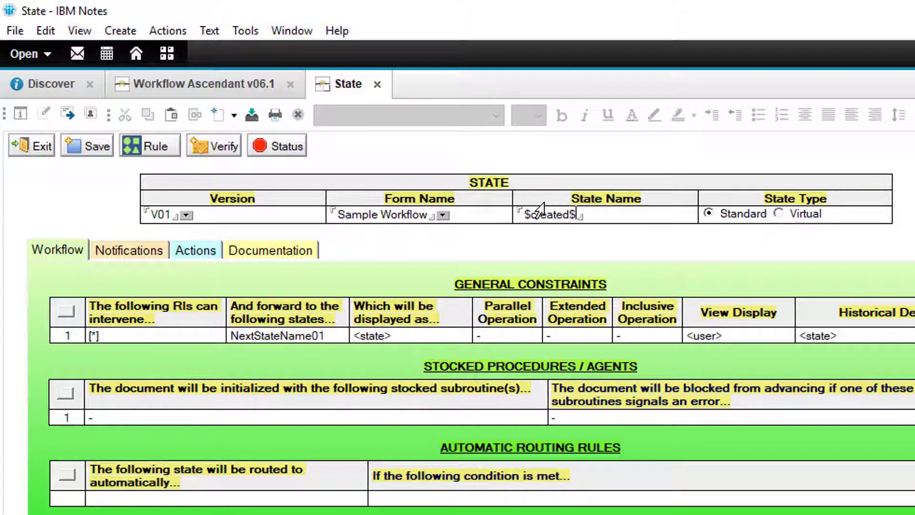
pyautogui.write('$')
# Step: Set the next state of rule 1 in the general constraints to Archived, entered as a new state
pyautogui.click(70, 312)
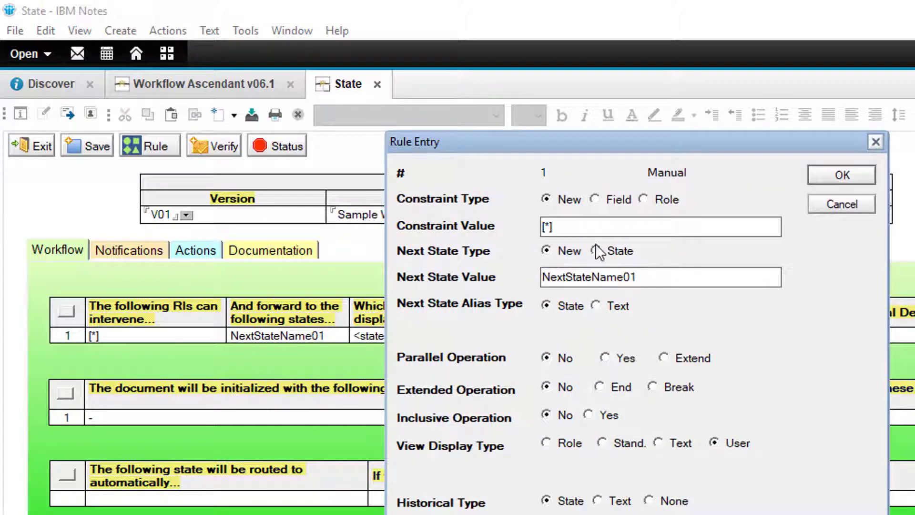
pyautogui.click(614, 248)
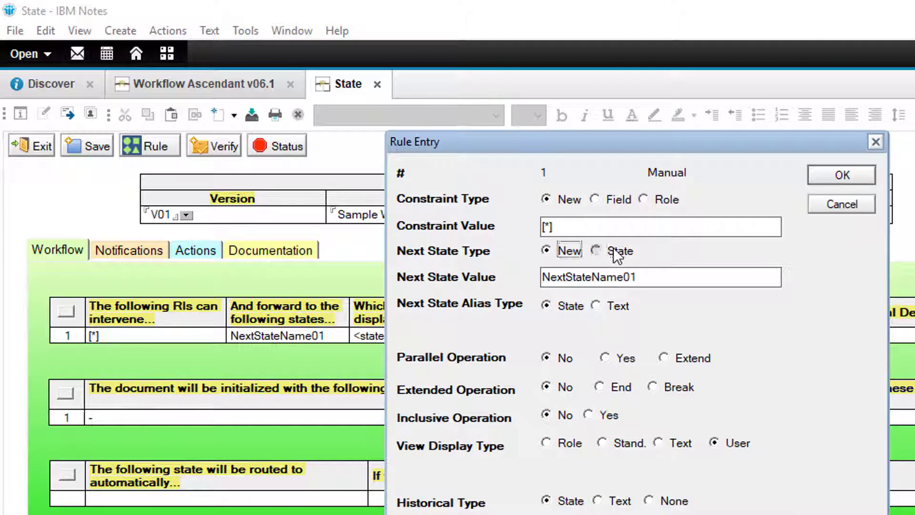
pyautogui.click(566, 250)
pyautogui.press('Tab')
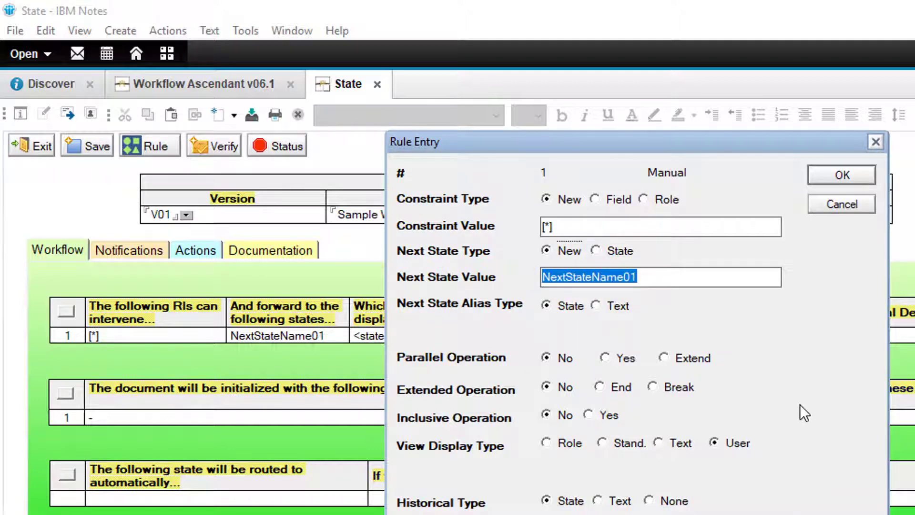
pyautogui.write('Archived')
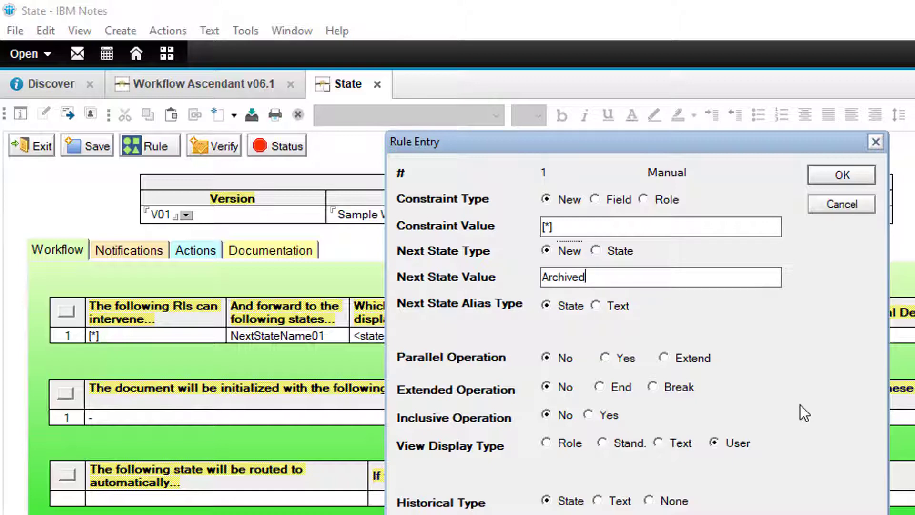
pyautogui.click(826, 179)
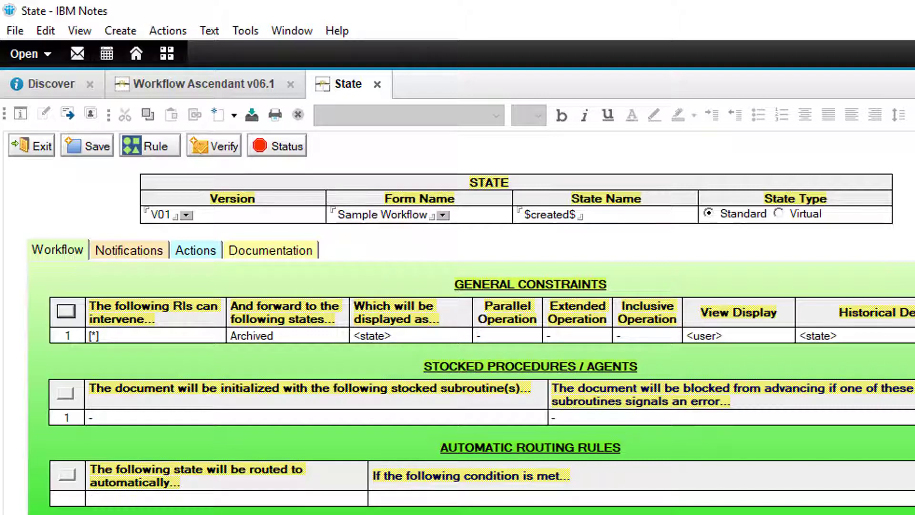
# Step: Set the initialization routine of rule 1 to the copied procedure name #waSetUsersRole
pyautogui.click(66, 392)
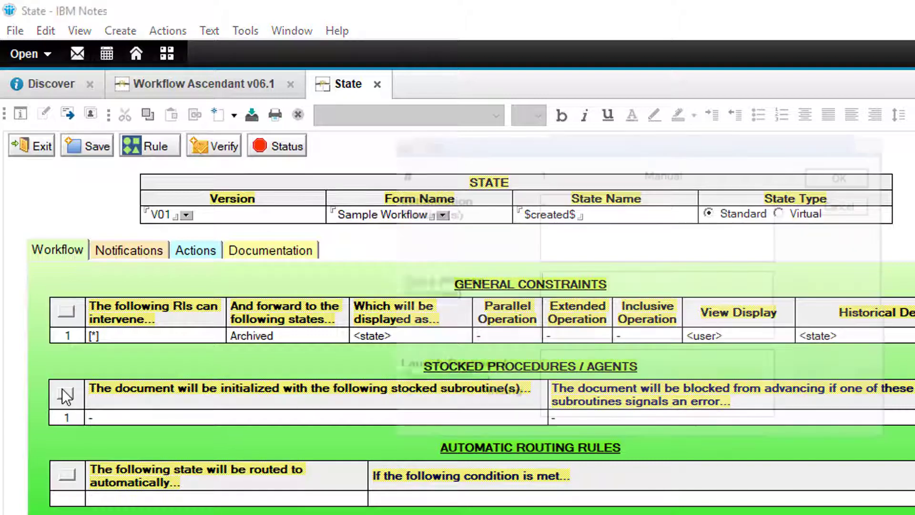
pyautogui.moveTo(628, 210); pyautogui.dragTo(527, 233)
pyautogui.rightClick(593, 235)
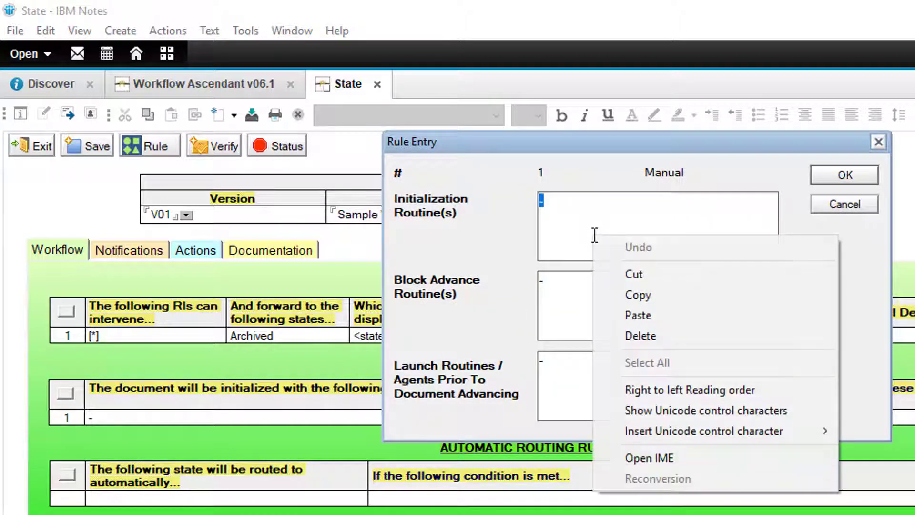
pyautogui.click(620, 317)
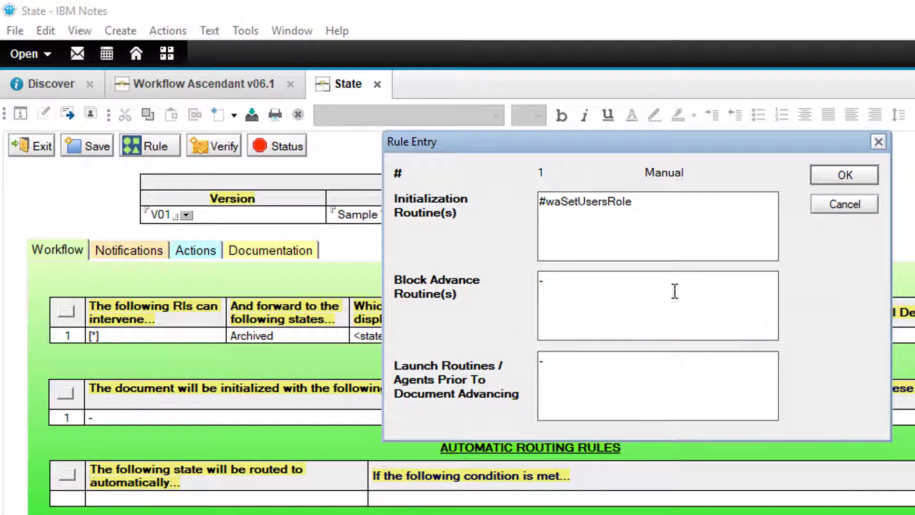
pyautogui.click(844, 175)
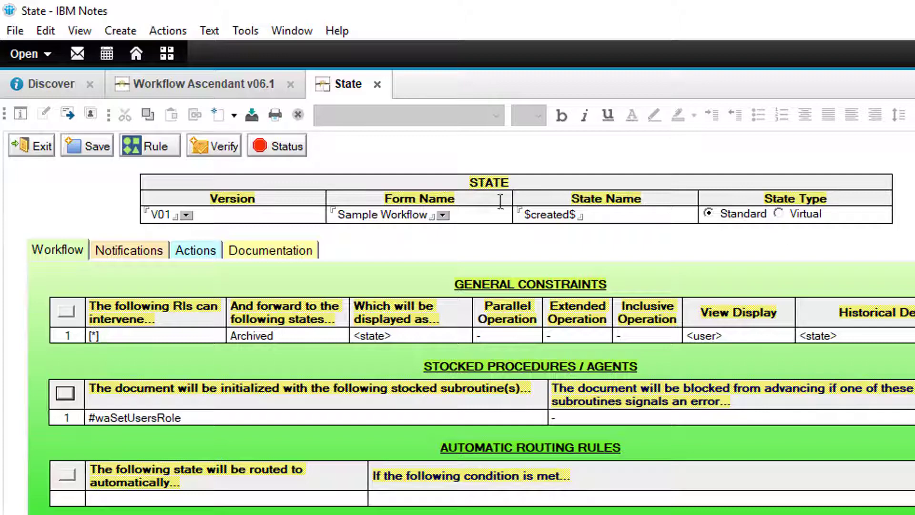
# Step: Save and close the $created$ state, and expand the Sample Workflow states under V01
pyautogui.click(90, 149)
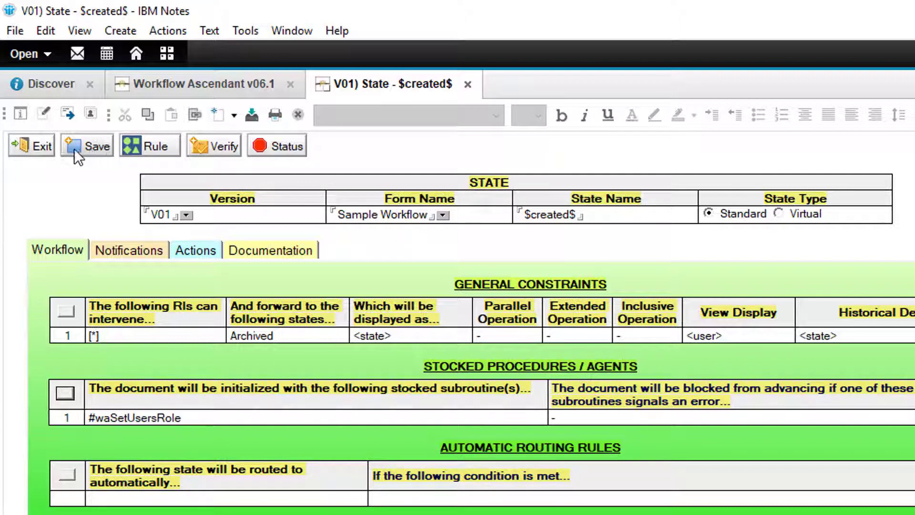
pyautogui.click(23, 147)
pyautogui.click(265, 268)
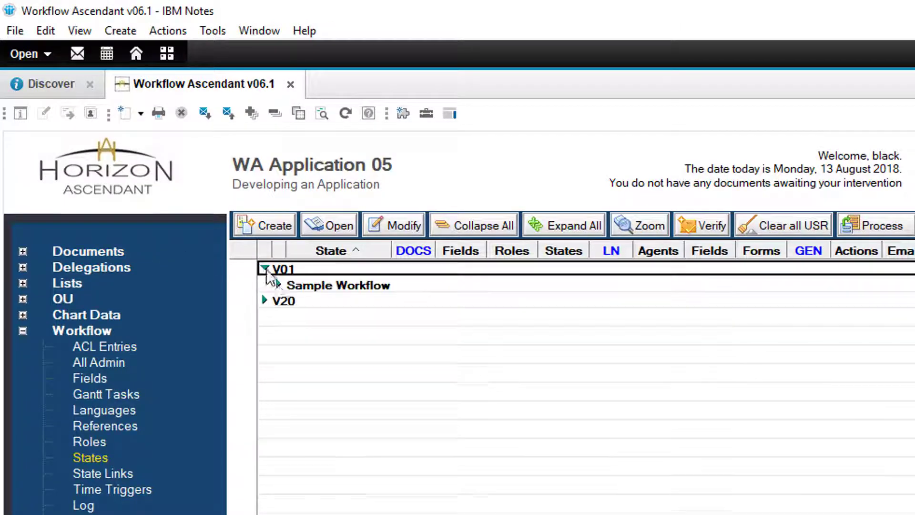
pyautogui.click(278, 284)
# Step: Create a second state named Archived for the Sample Workflow form, then save and close it
pyautogui.click(264, 224)
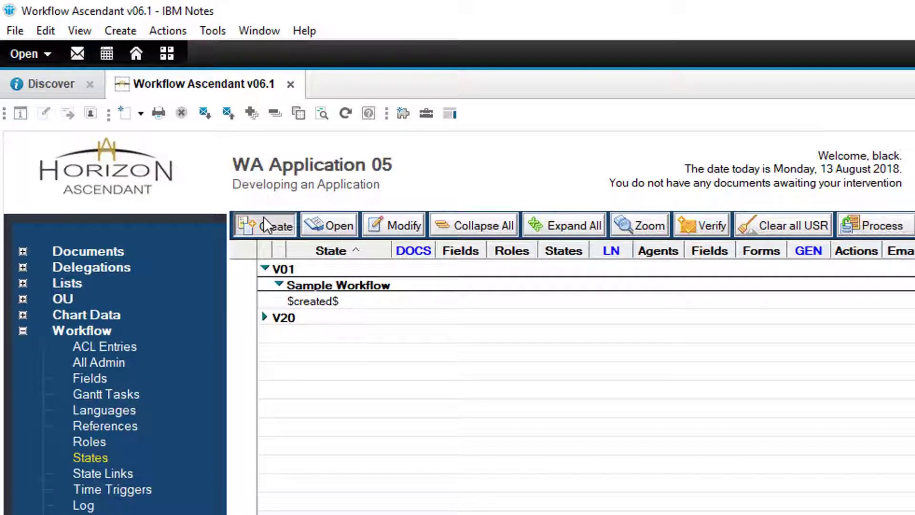
pyautogui.click(353, 215)
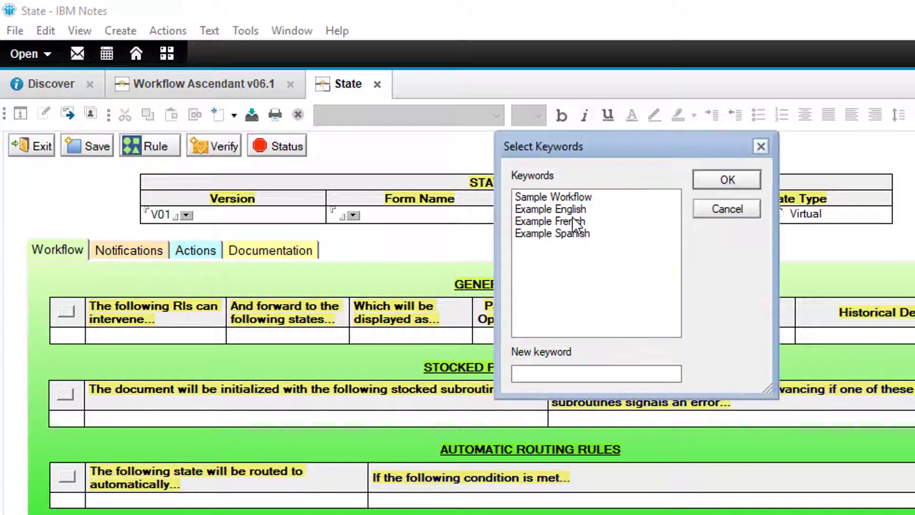
pyautogui.doubleClick(562, 195)
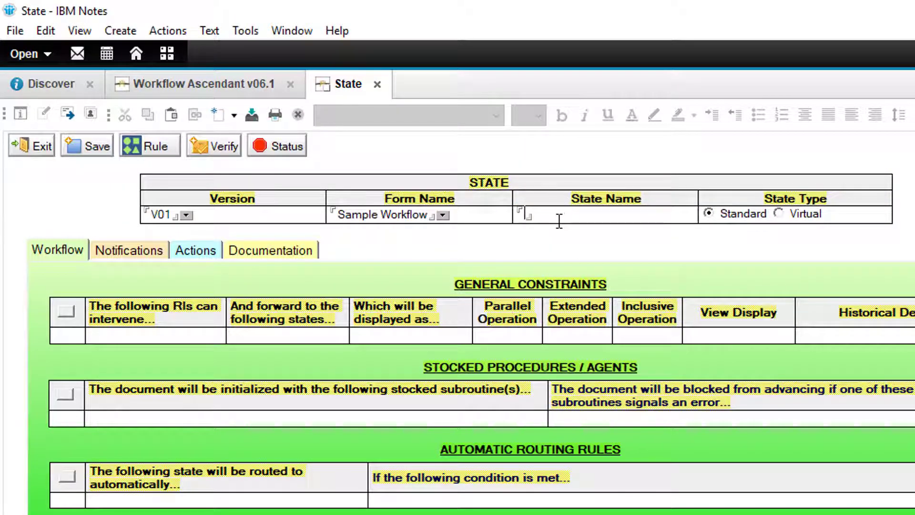
pyautogui.click(559, 221)
pyautogui.write('Archived')
pyautogui.click(91, 153)
pyautogui.click(35, 147)
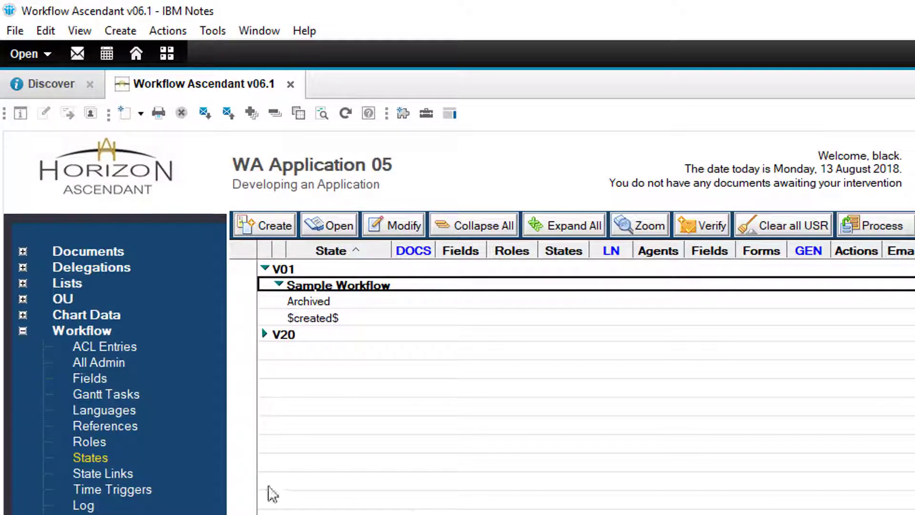
# Step: Change the form name of the WAAuthor field document in the Workflow section to Sample Workflow, and save and close it
pyautogui.click(89, 379)
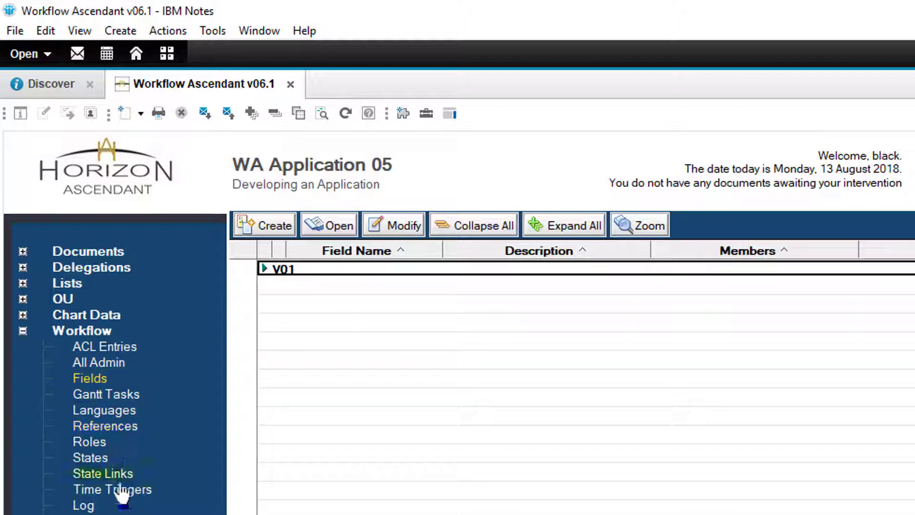
pyautogui.click(546, 223)
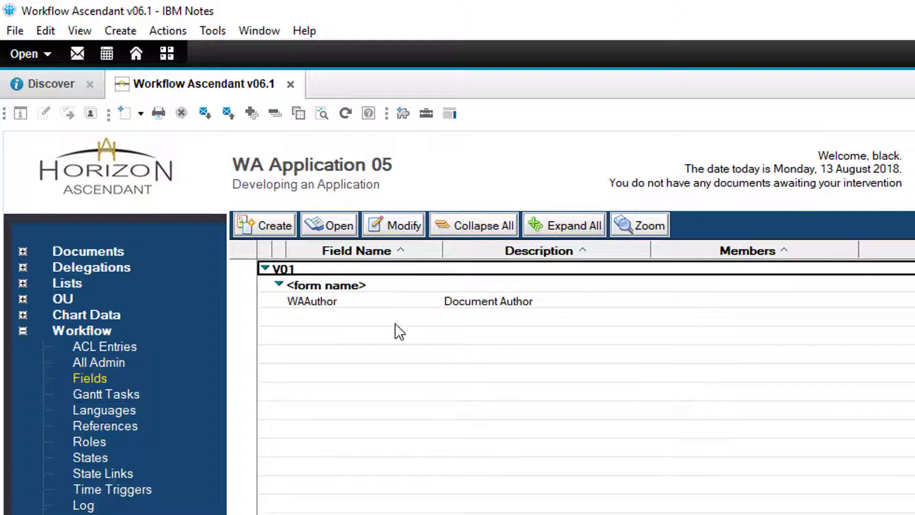
pyautogui.doubleClick(344, 301)
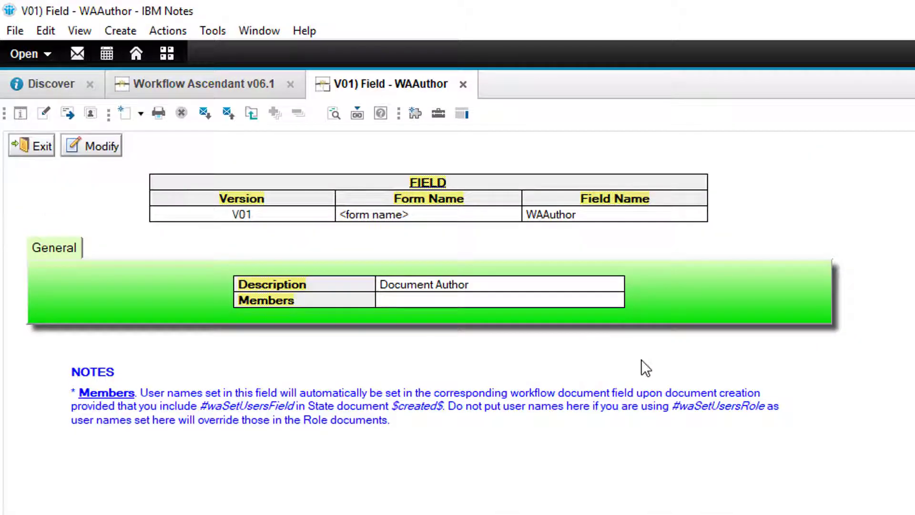
pyautogui.hotkey('ctrl', 'e')
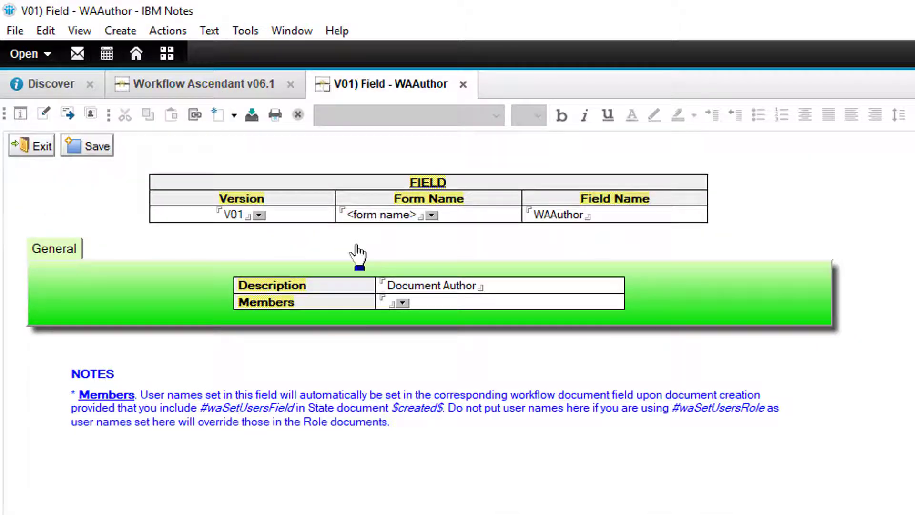
pyautogui.click(431, 215)
pyautogui.doubleClick(547, 197)
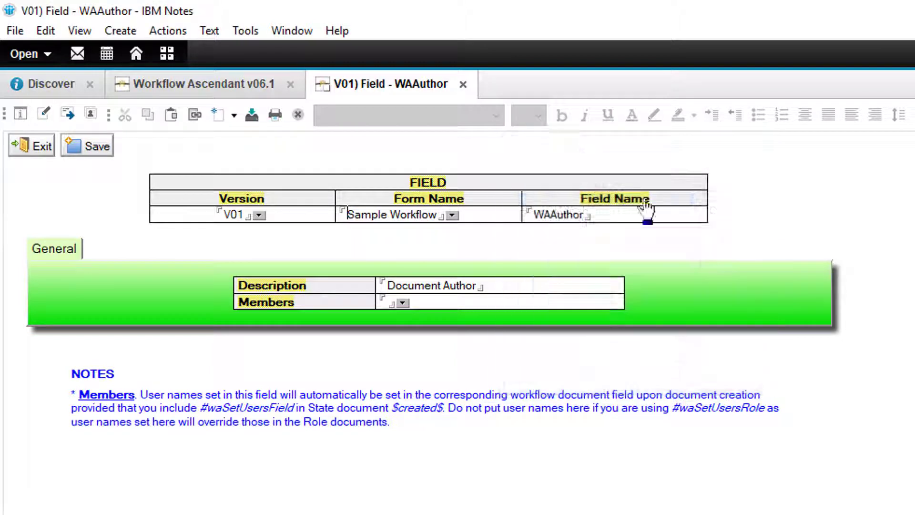
pyautogui.click(81, 146)
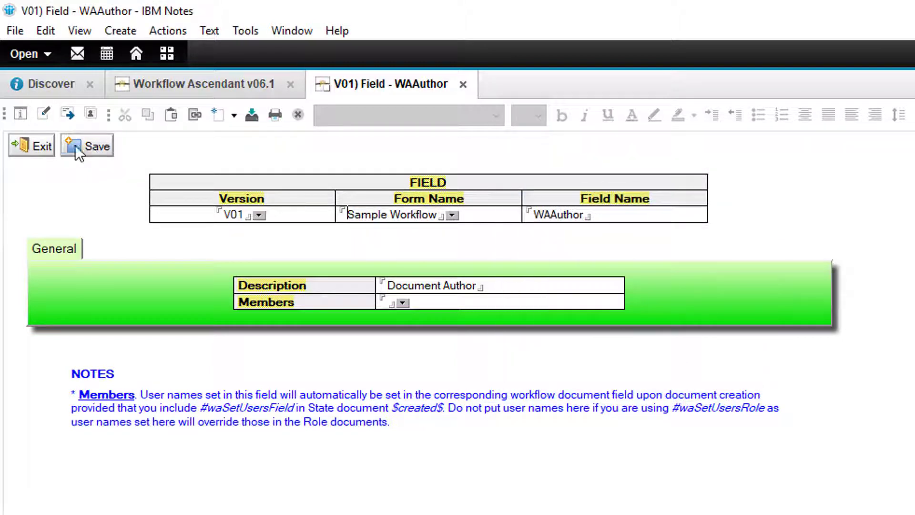
pyautogui.click(36, 145)
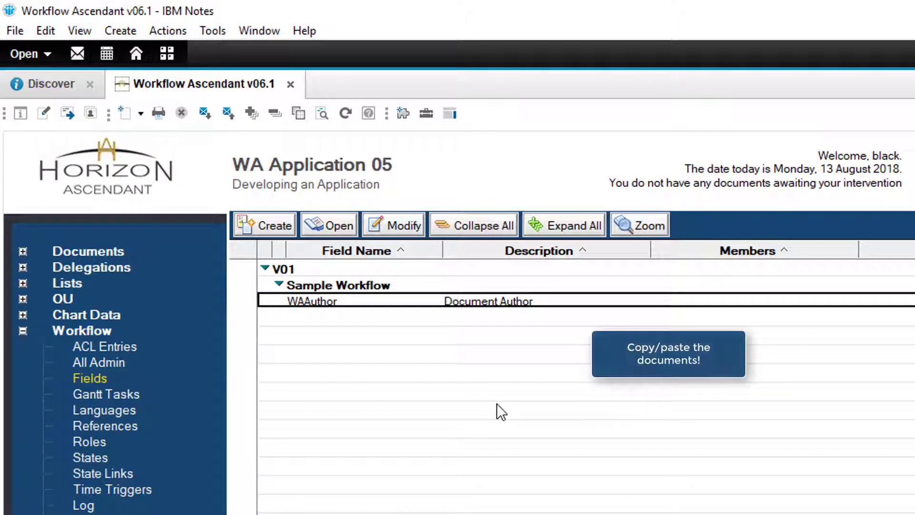
# Step: Copy the WAAuthor field document and paste three copies of it into the field list
pyautogui.hotkey('ctrl', 'c')
pyautogui.hotkey('ctrl', 'v')
pyautogui.hotkey('ctrl', 'v')
pyautogui.hotkey('ctrl', 'v')
# Step: Set the field name and description of one WAAuthor copy to CEO, then save and close it
pyautogui.doubleClick(311, 350)
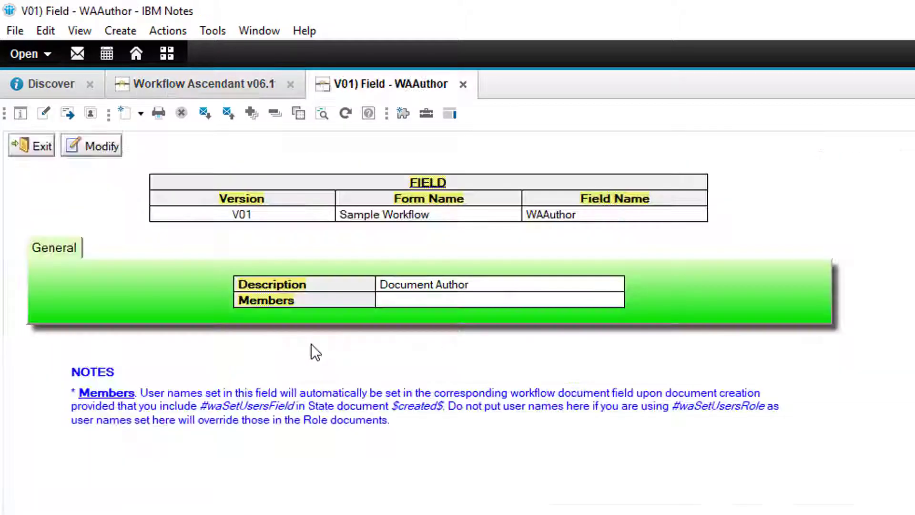
pyautogui.moveTo(535, 210); pyautogui.dragTo(752, 232)
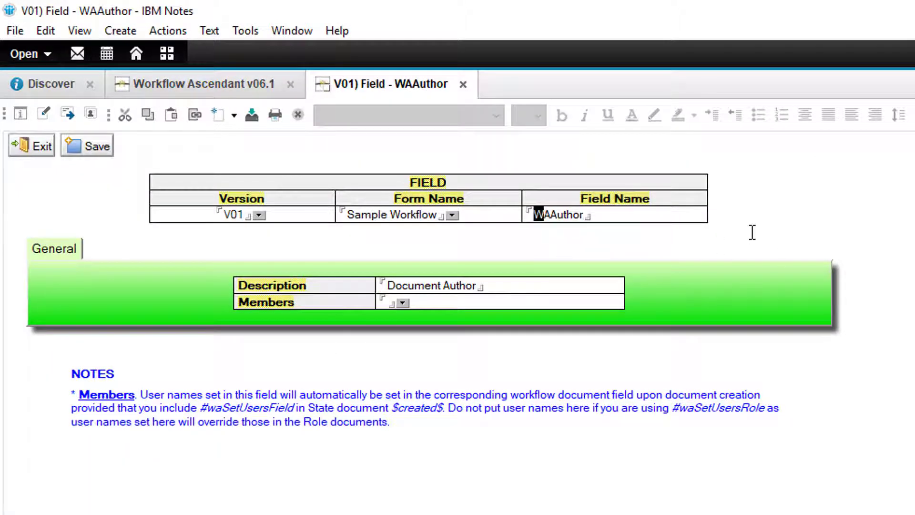
pyautogui.write('CEO')
pyautogui.press('Tab')
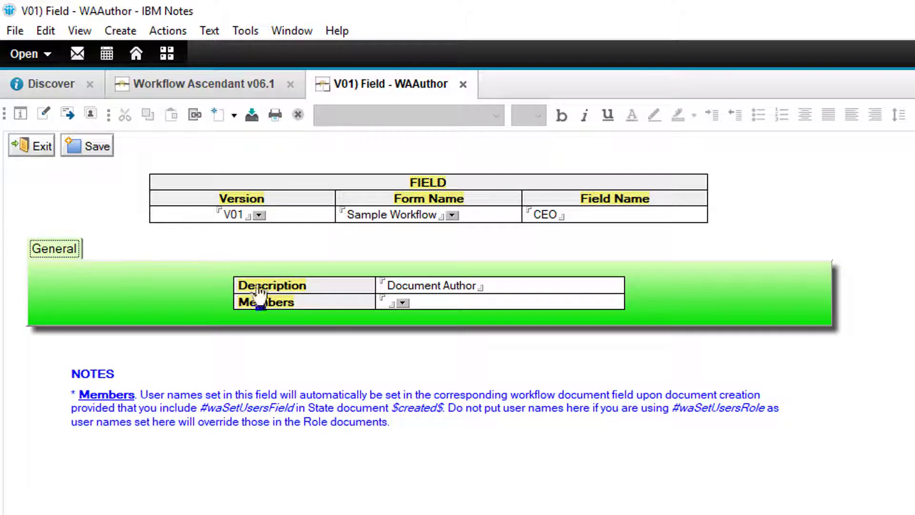
pyautogui.click(427, 288)
pyautogui.hotkey('ctrl', 'a')
pyautogui.write('CEO')
pyautogui.hotkey('ctrl', 's')
pyautogui.press('Escape')
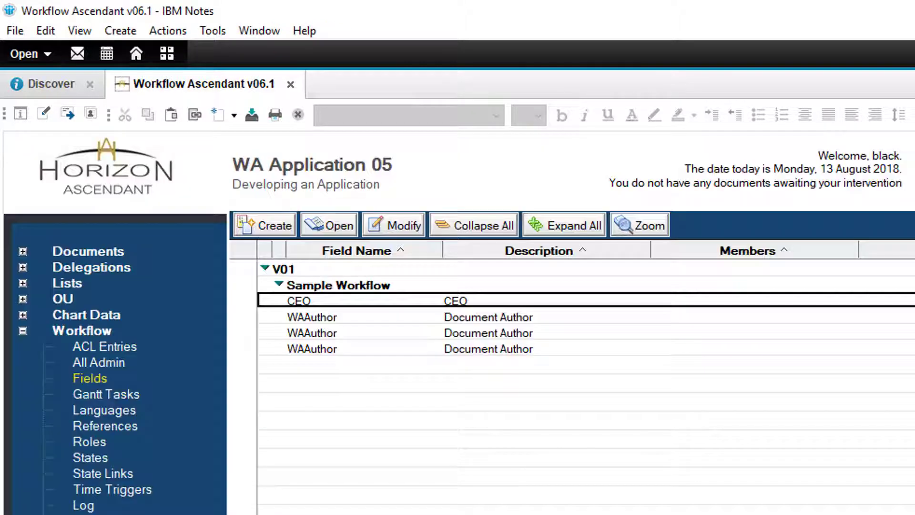
# Step: Set the description and field name of another WAAuthor copy to Director, then save and close it
pyautogui.click(596, 349)
pyautogui.click(422, 231)
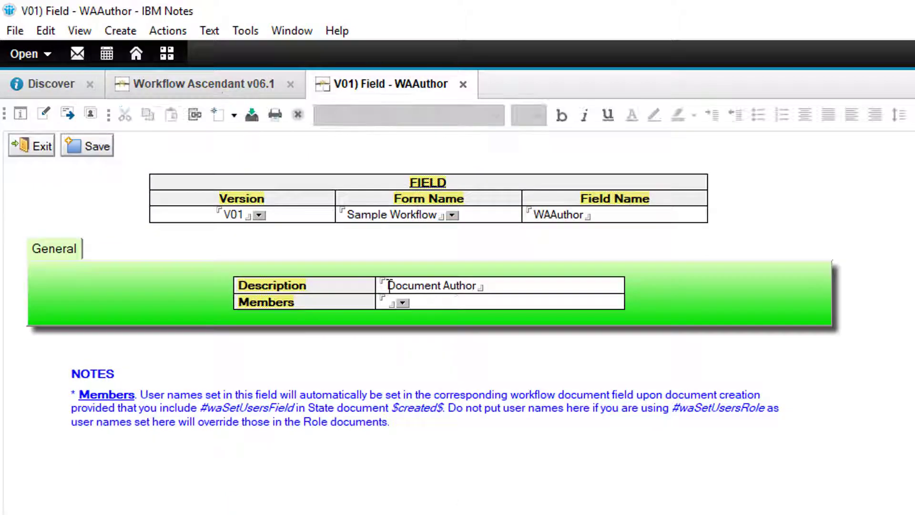
pyautogui.moveTo(389, 286); pyautogui.dragTo(588, 286)
pyautogui.write('Director')
pyautogui.moveTo(534, 216); pyautogui.dragTo(787, 227)
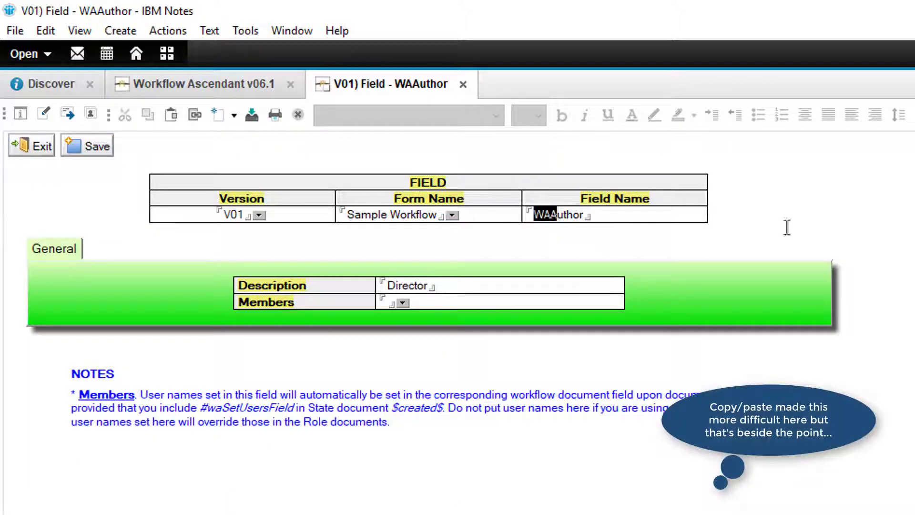
pyautogui.write('Director')
pyautogui.hotkey('ctrl', 's')
pyautogui.press('Escape')
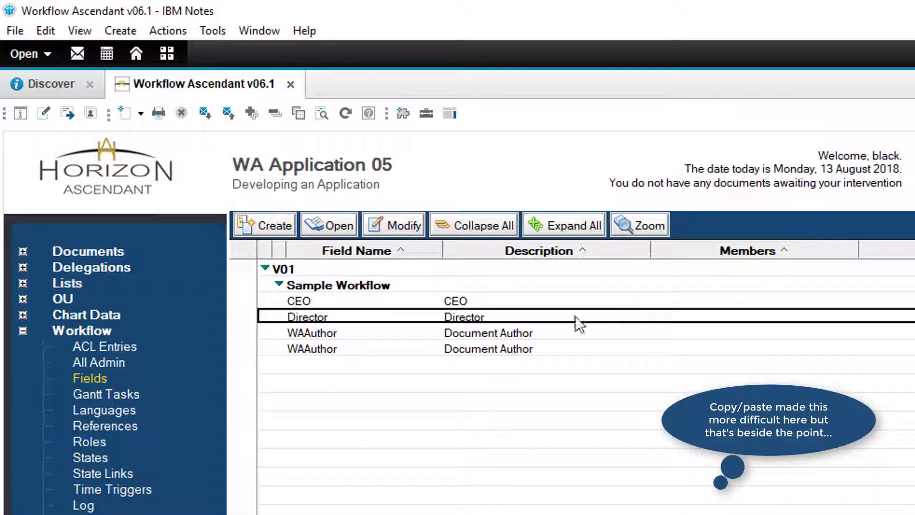
# Step: Set the field name and description of the last duplicate WAAuthor copy to Manager, then save and close it
pyautogui.doubleClick(388, 348)
pyautogui.hotkey('ctrl', 'e')
pyautogui.moveTo(535, 216); pyautogui.dragTo(809, 237)
pyautogui.write('Man')
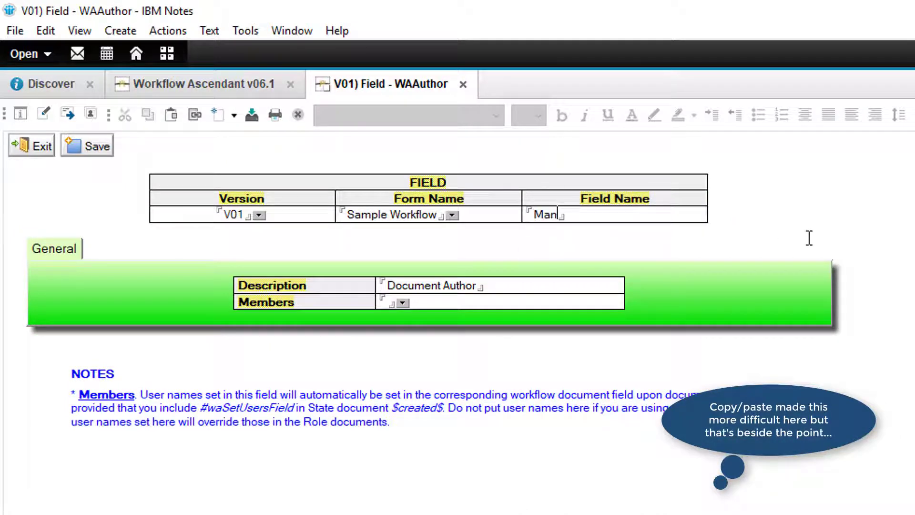
pyautogui.write('ager')
pyautogui.press('Tab')
pyautogui.moveTo(399, 285); pyautogui.dragTo(613, 301)
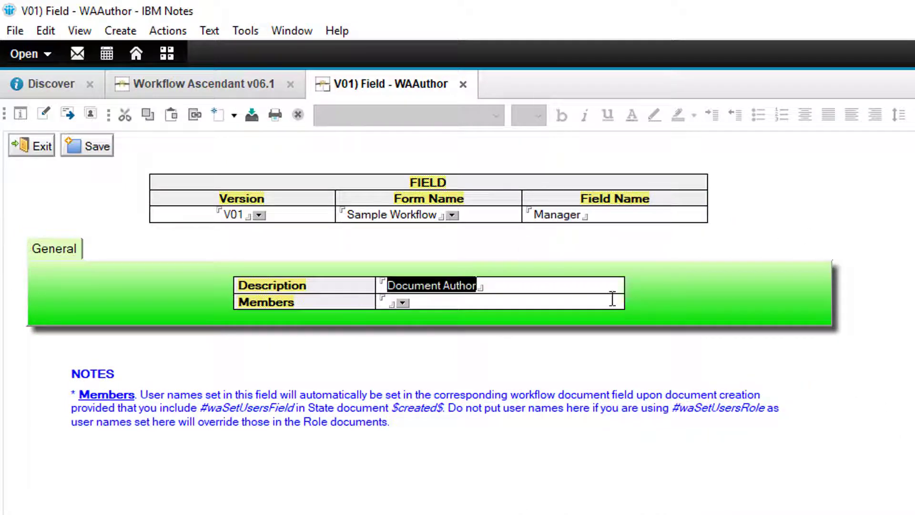
pyautogui.write('Manager')
pyautogui.press('Escape')
pyautogui.press('Return')
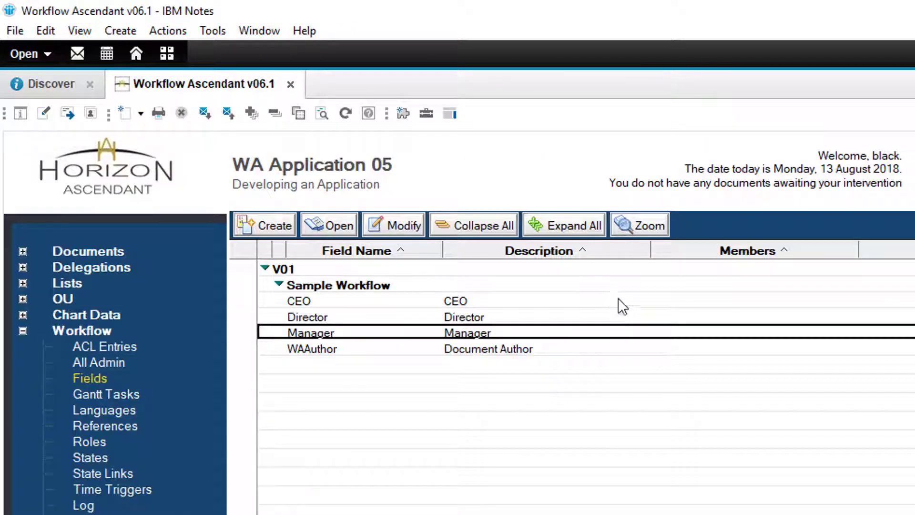
# Step: Create a CEO role in the Workflow roles, scoped to only those below, with blue/Horizon as member, and save and close it
pyautogui.click(90, 441)
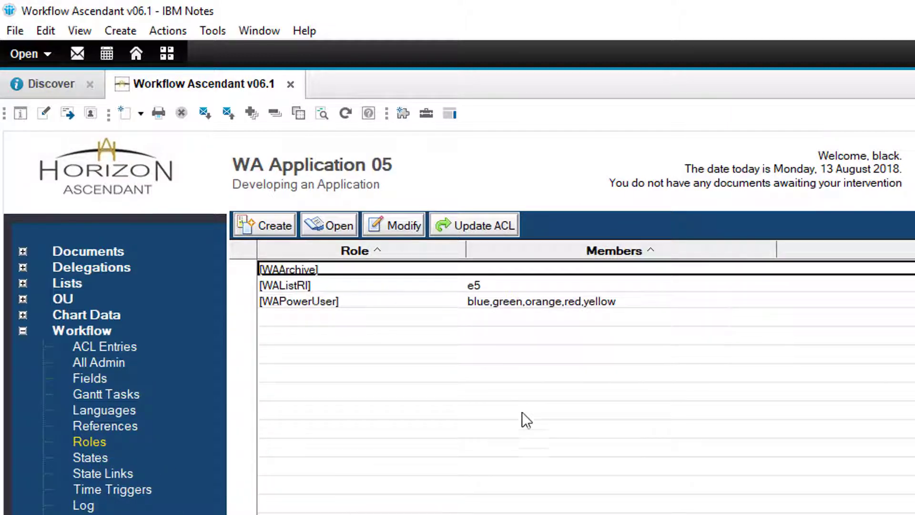
pyautogui.click(274, 228)
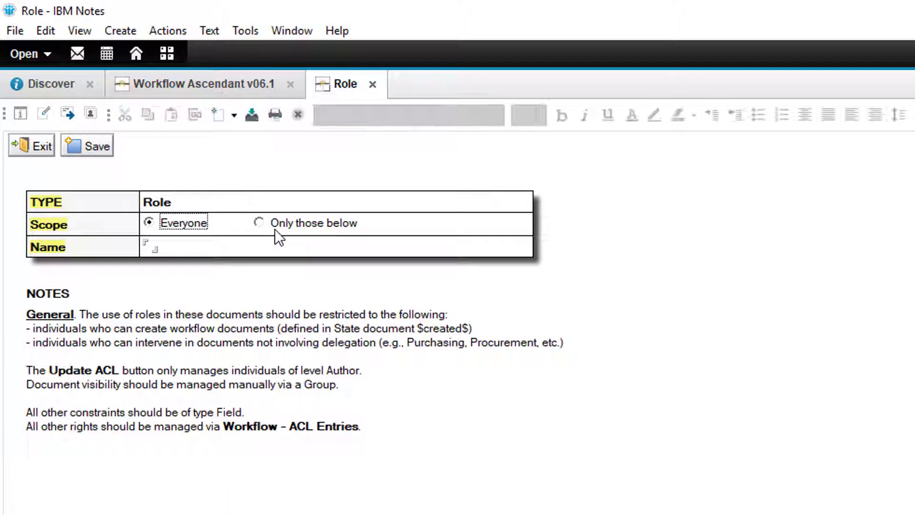
pyautogui.click(312, 221)
pyautogui.click(266, 249)
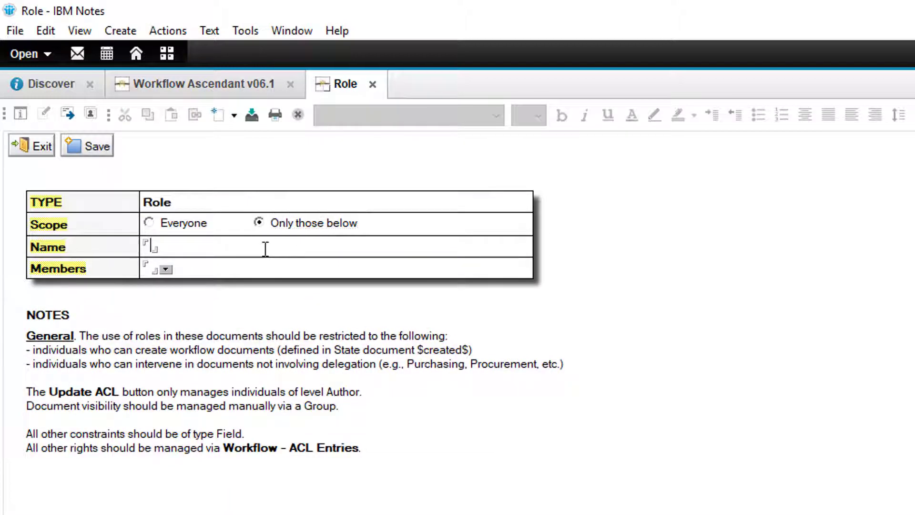
pyautogui.write('CEO')
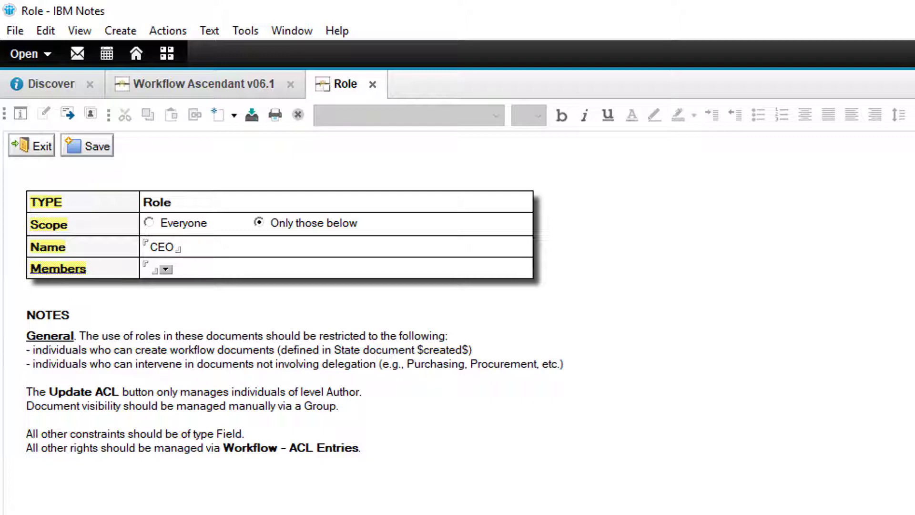
pyautogui.click(165, 269)
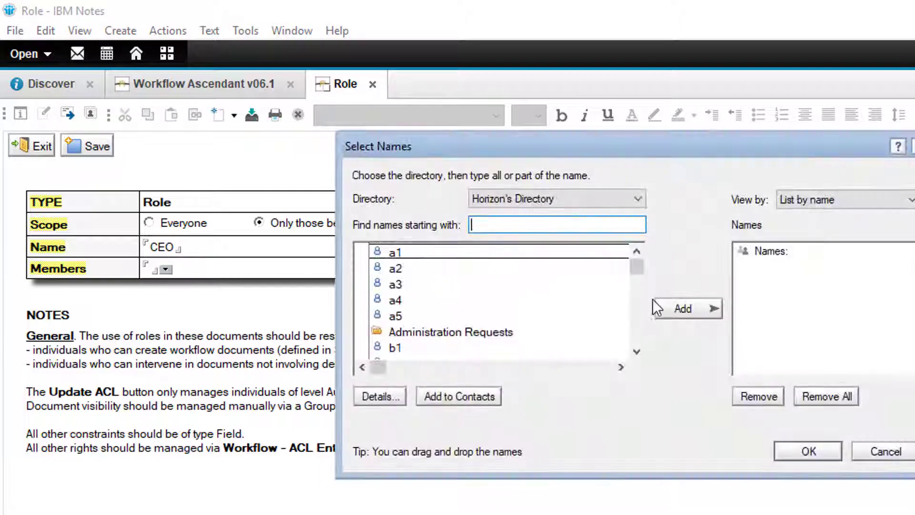
pyautogui.click(636, 351)
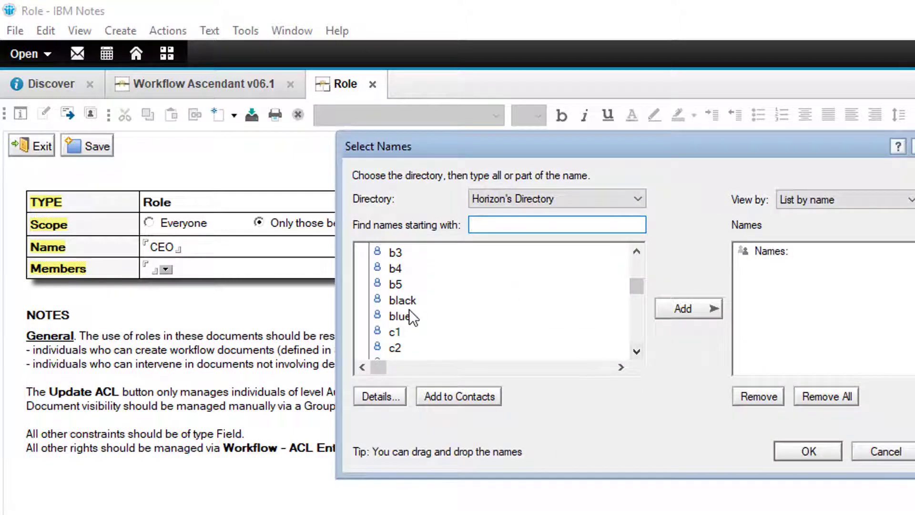
pyautogui.doubleClick(406, 316)
pyautogui.click(809, 451)
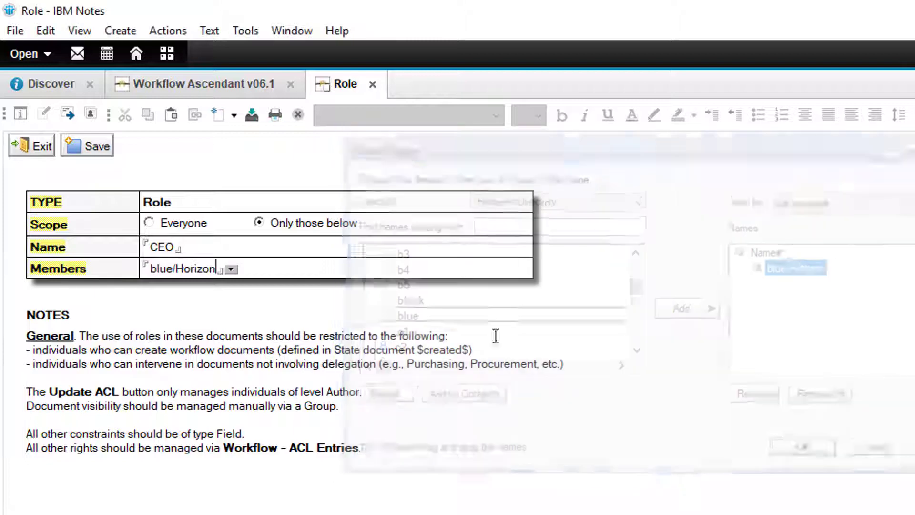
pyautogui.click(87, 146)
pyautogui.click(31, 146)
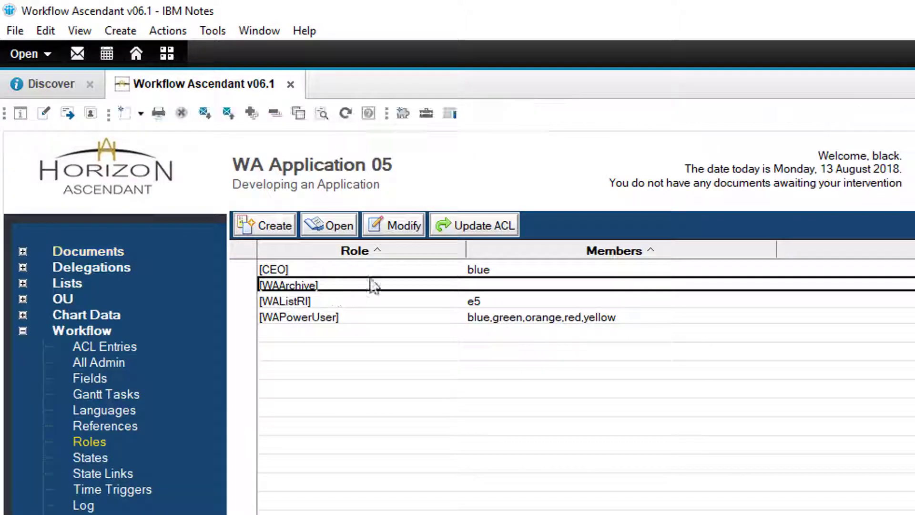
# Step: Create a Manager role scoped to only those below, with orange/Horizon as member, and save and close it
pyautogui.click(275, 224)
pyautogui.click(193, 248)
pyautogui.write('Manager')
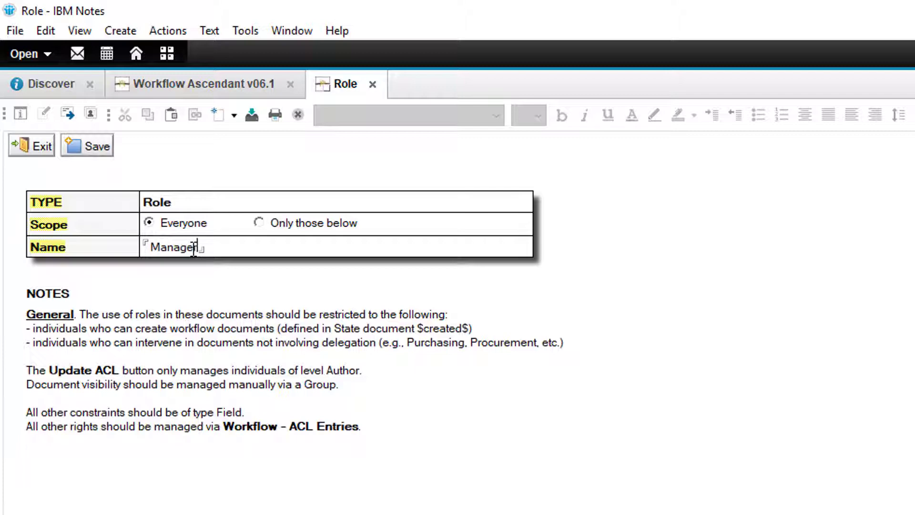
pyautogui.click(279, 224)
pyautogui.click(253, 266)
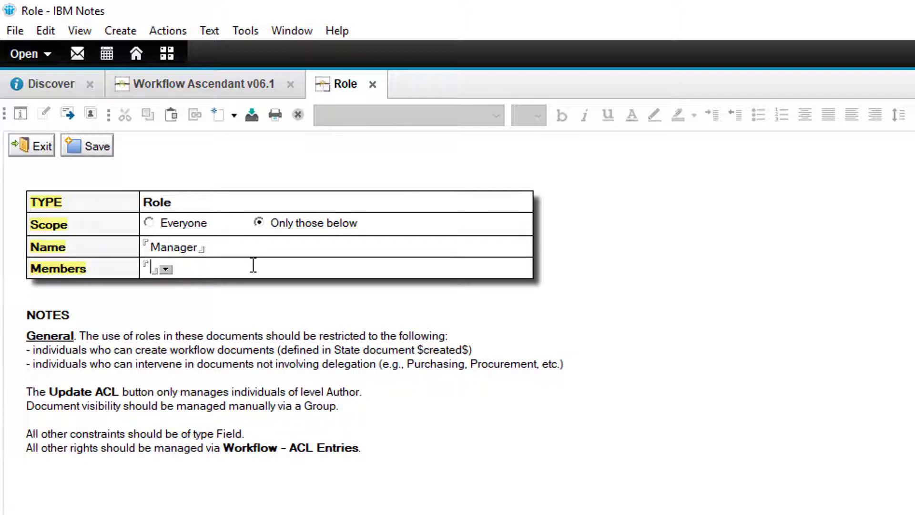
pyautogui.write('orange/Horizon')
pyautogui.hotkey('ctrl', 's')
pyautogui.press('Escape')
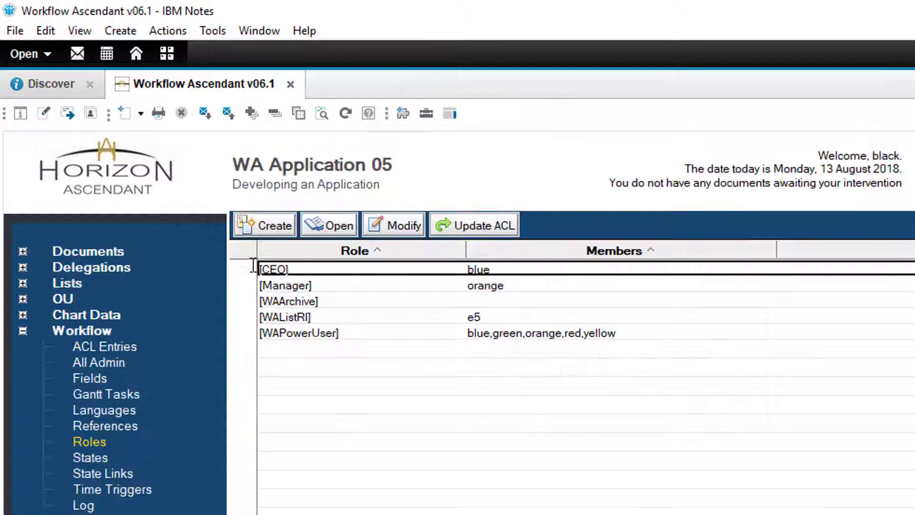
# Step: Create and save a Director role scoped to only those below, with red/Horizon as member, and update the ACL
pyautogui.click(286, 224)
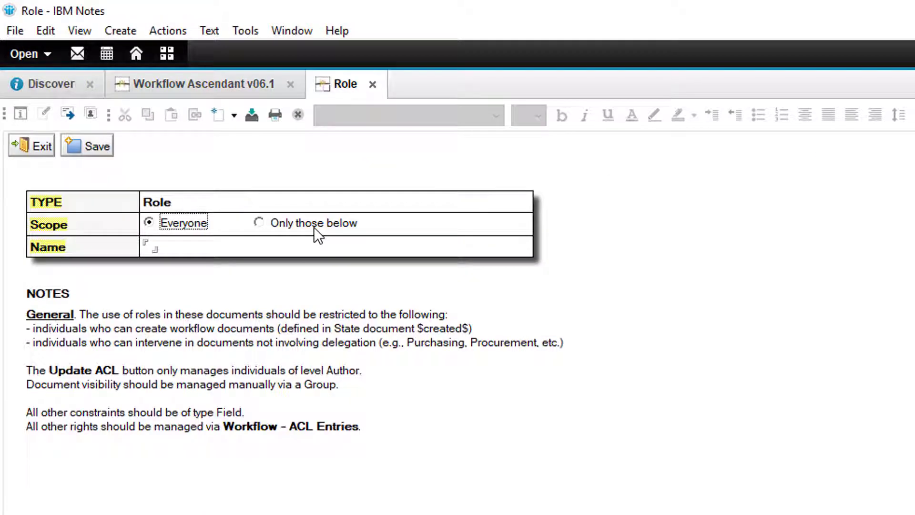
pyautogui.click(313, 227)
pyautogui.click(253, 246)
pyautogui.write('Director')
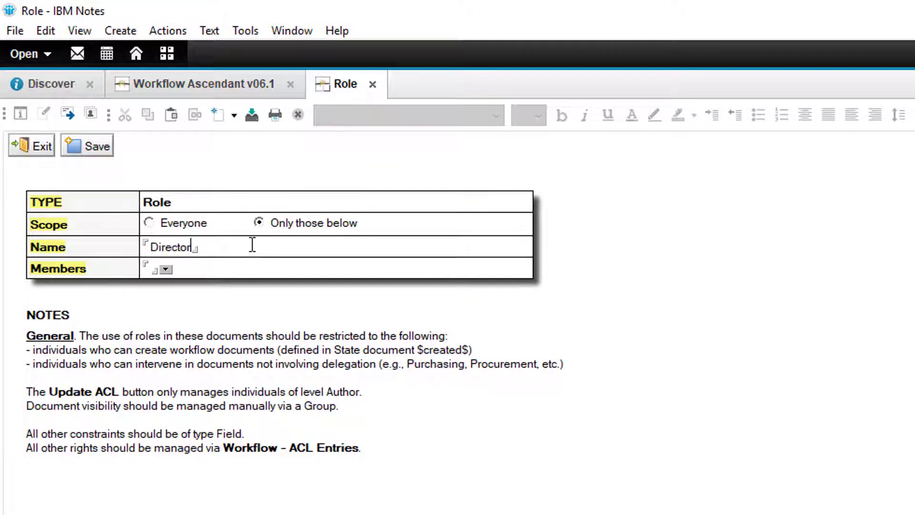
pyautogui.press('Tab')
pyautogui.write('red/Horizo')
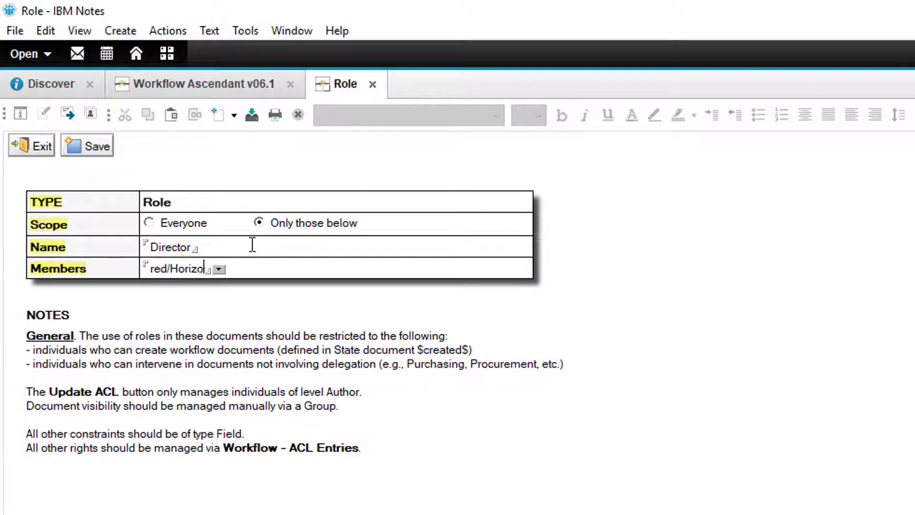
pyautogui.write('n')
pyautogui.press('Escape')
pyautogui.press('Return')
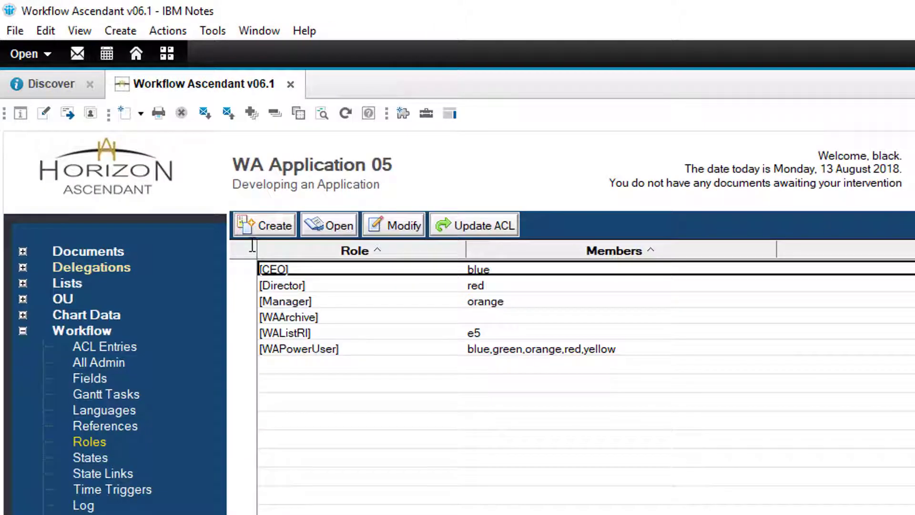
pyautogui.click(480, 225)
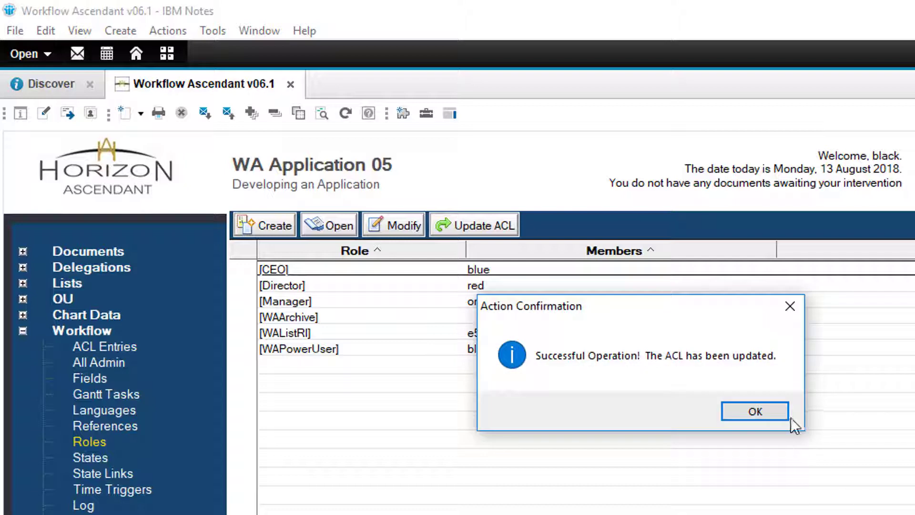
pyautogui.click(766, 406)
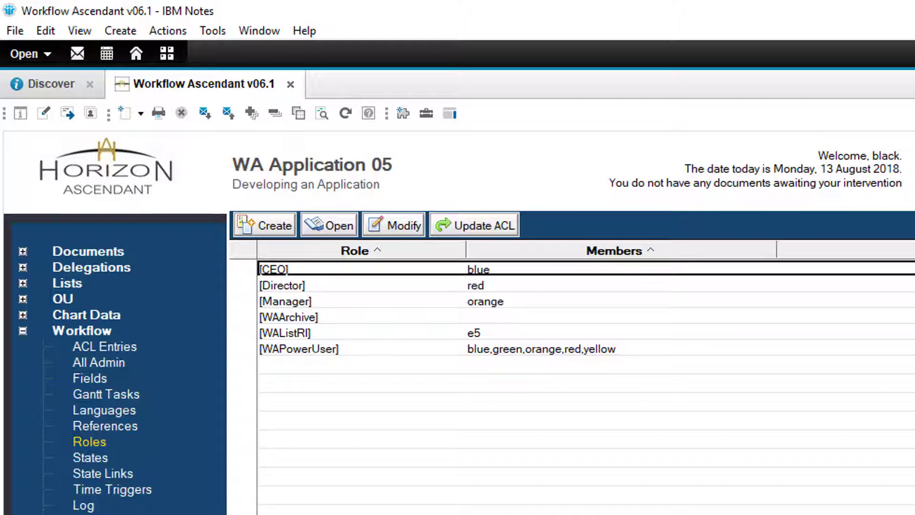
# Step: Verify the V01 Sample Workflow states with $created$ selected, repeat the verification, and refresh the states view
pyautogui.click(90, 457)
pyautogui.click(249, 317)
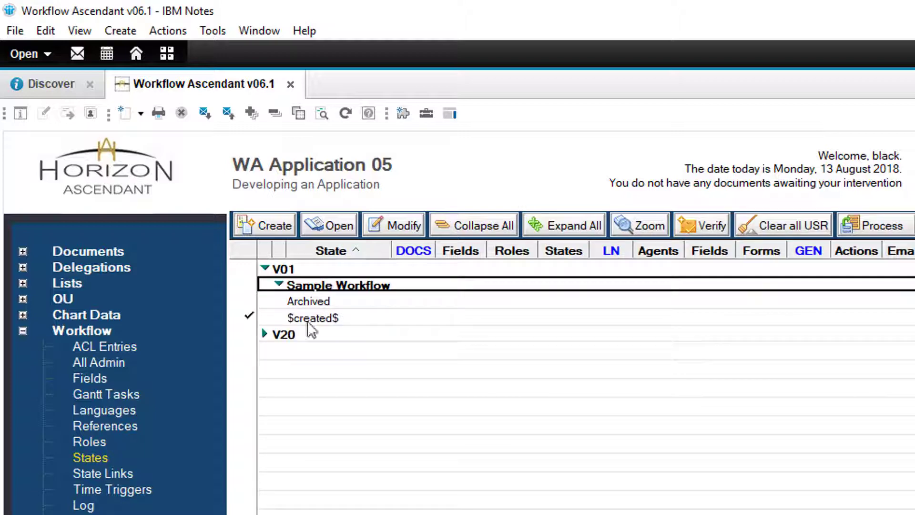
pyautogui.click(712, 237)
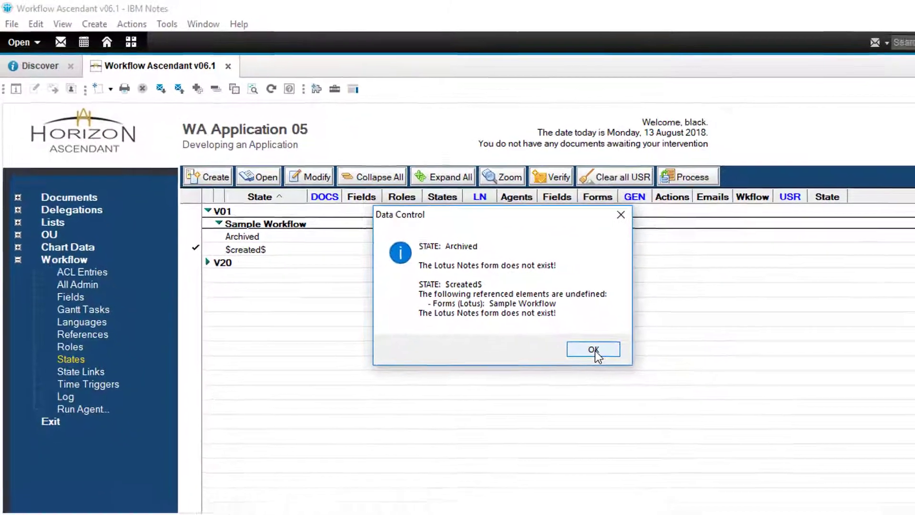
pyautogui.click(762, 446)
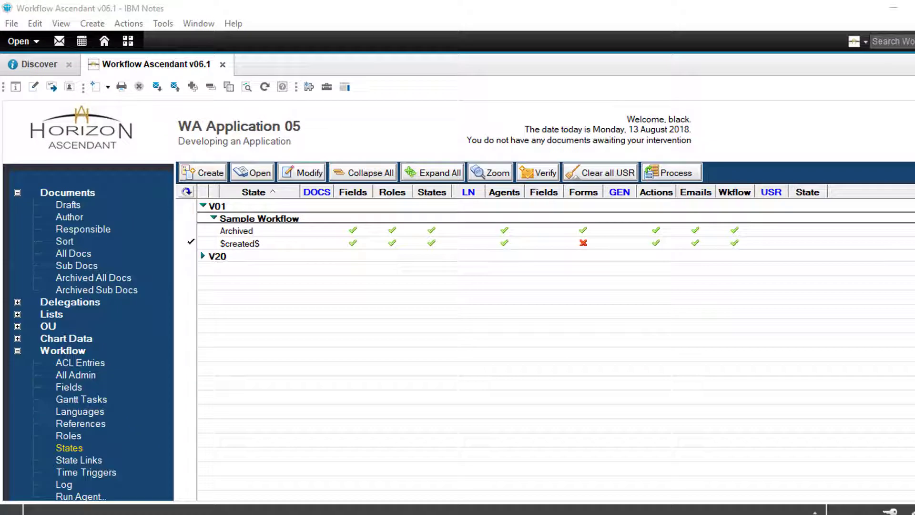
pyautogui.click(542, 177)
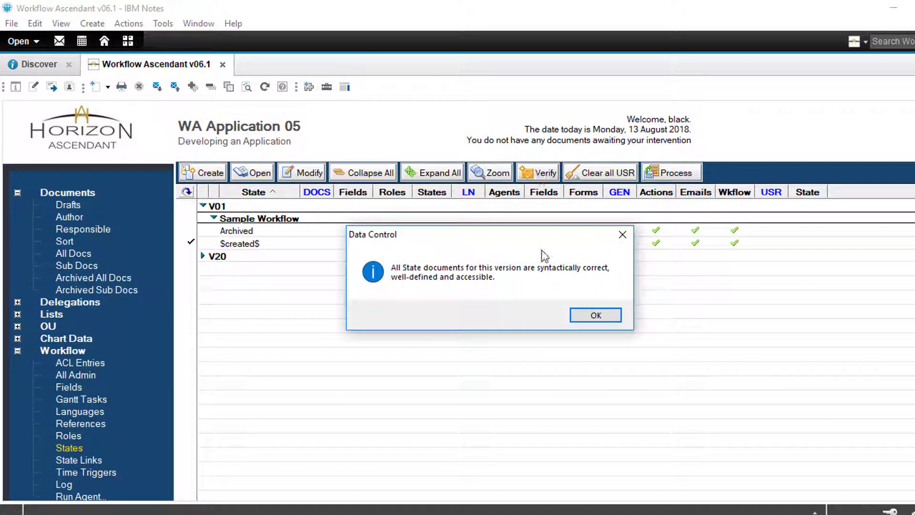
pyautogui.click(593, 312)
pyautogui.click(186, 192)
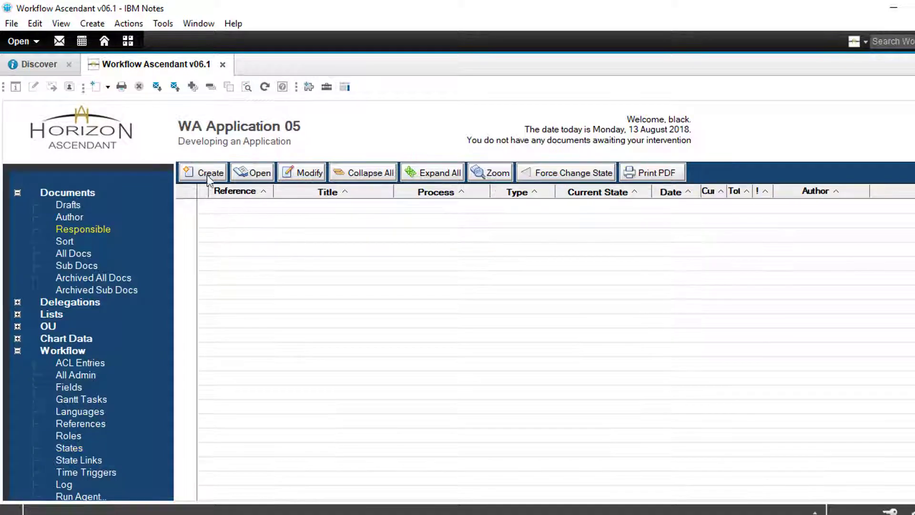
# Step: Create a Sample Workflow document titled test, send it, and open the list of all archived documents
pyautogui.click(205, 174)
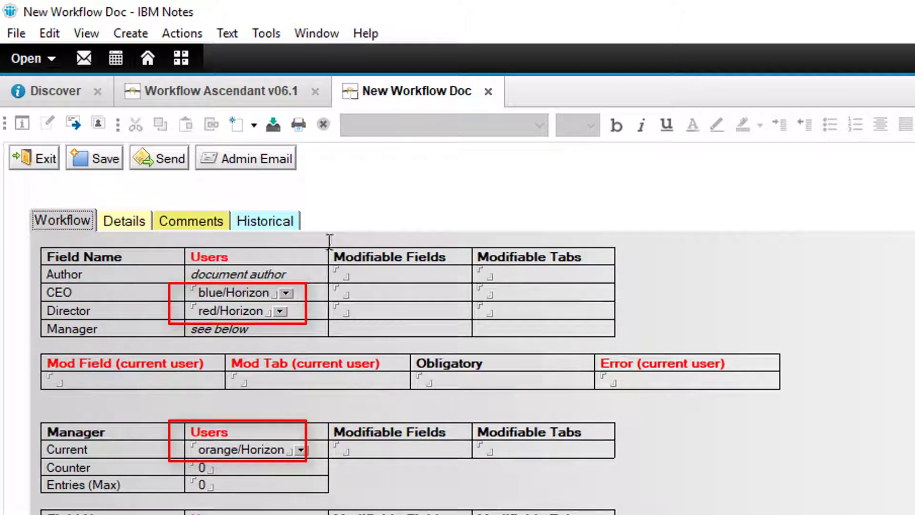
pyautogui.click(121, 223)
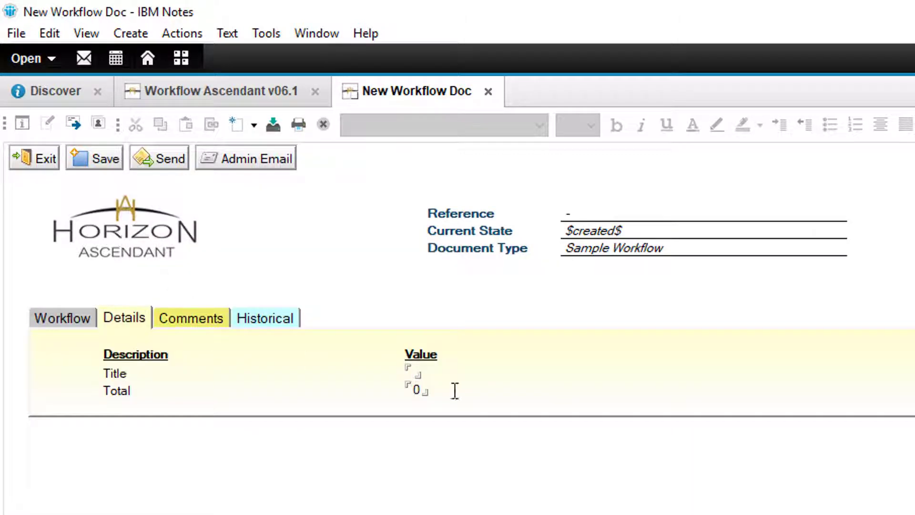
pyautogui.write('test')
pyautogui.click(153, 167)
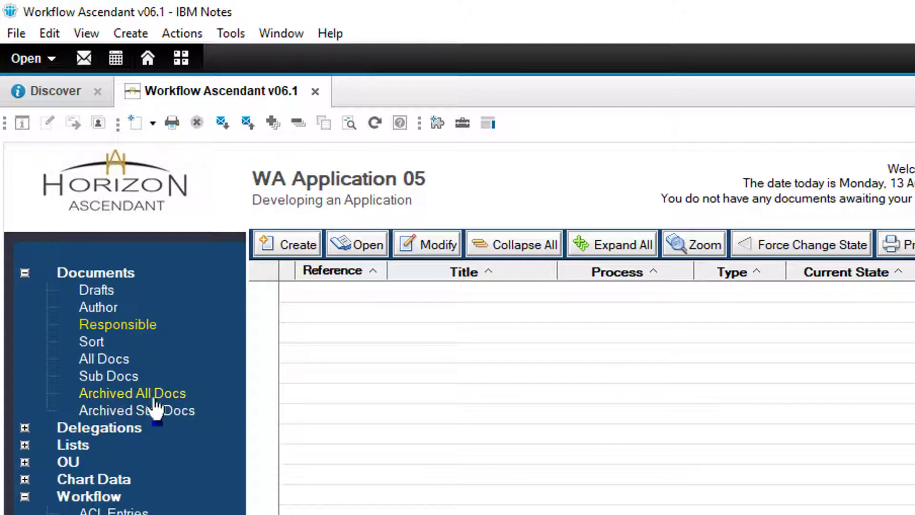
pyautogui.click(154, 398)
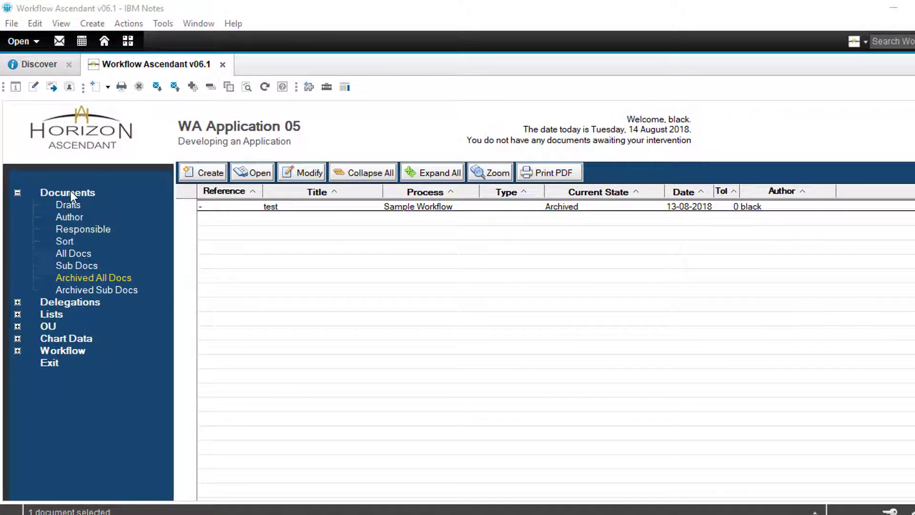
# Step: Set Hide Workflow Tab to Yes in the English language document of the Workflow section, then save and close it
pyautogui.click(70, 191)
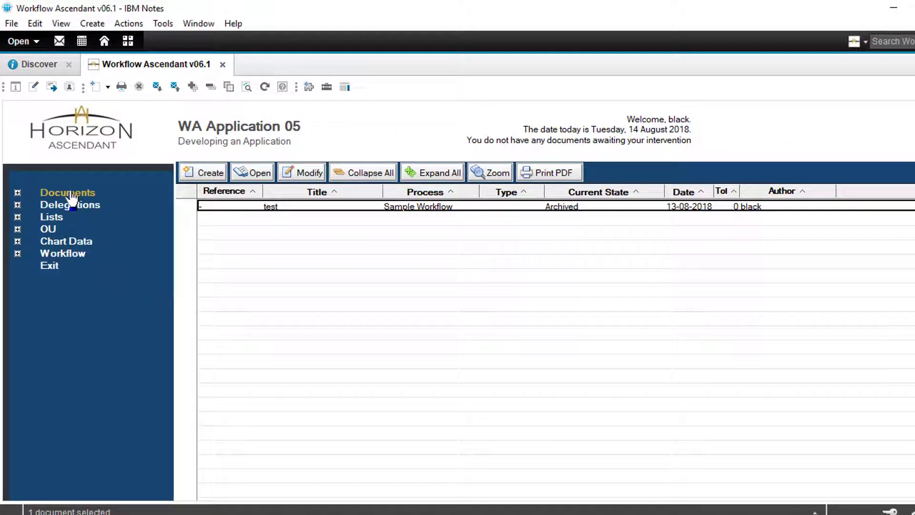
pyautogui.click(17, 253)
pyautogui.click(79, 314)
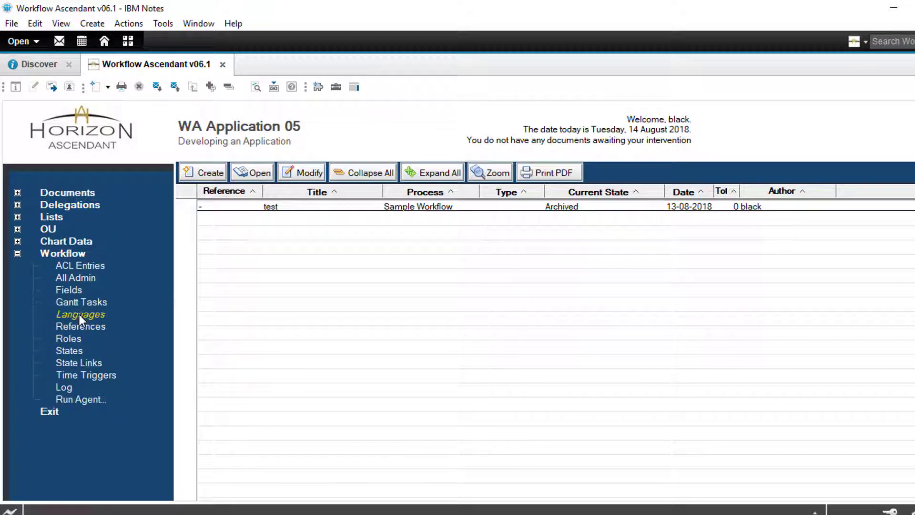
pyautogui.click(316, 174)
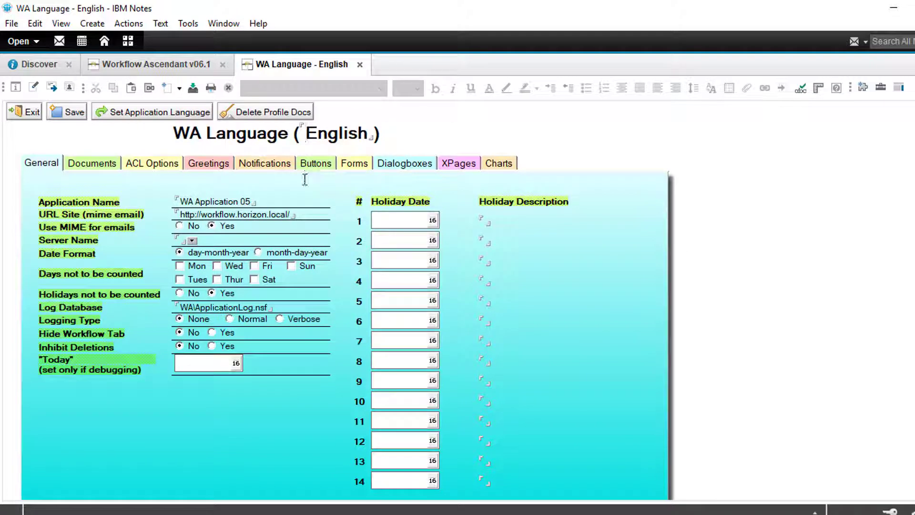
pyautogui.click(221, 332)
pyautogui.click(65, 114)
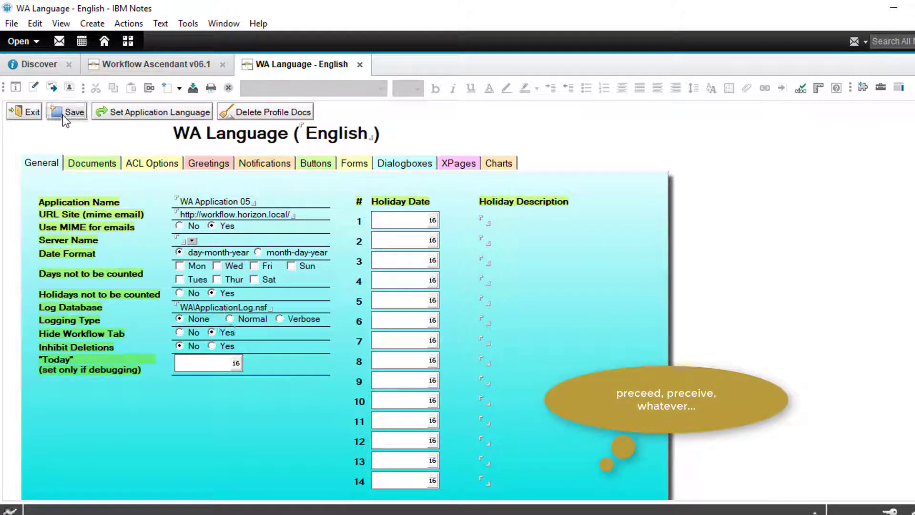
pyautogui.click(13, 117)
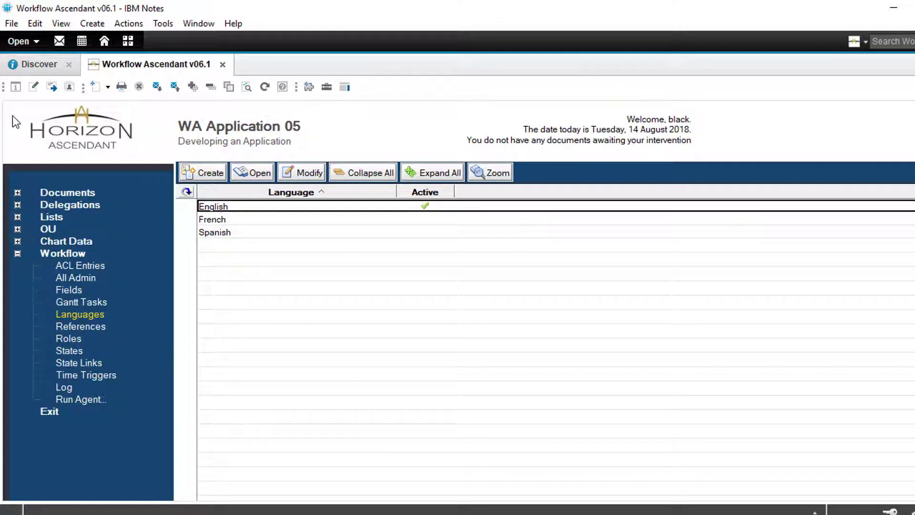
# Step: Open the V01 <form name> reference in the Workflow section for editing and set its form name to Sample Workflow
pyautogui.click(78, 326)
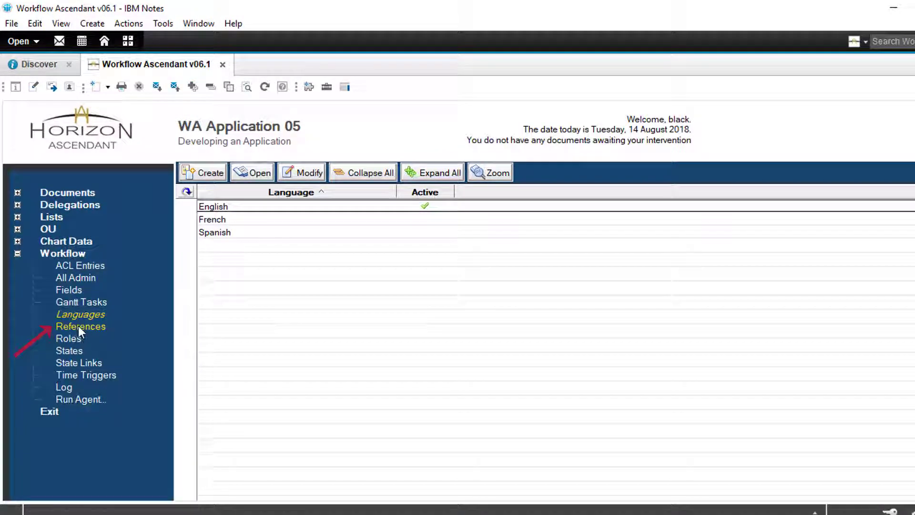
pyautogui.click(436, 173)
pyautogui.click(227, 222)
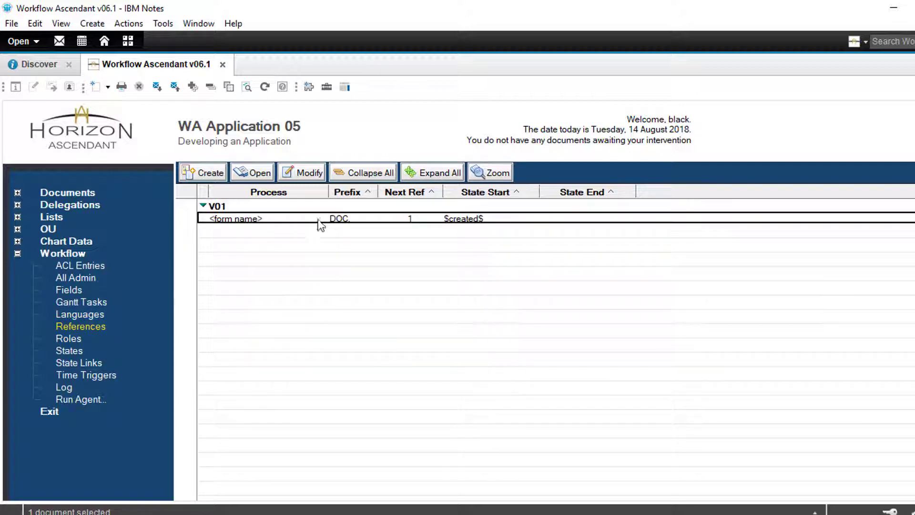
pyautogui.click(314, 174)
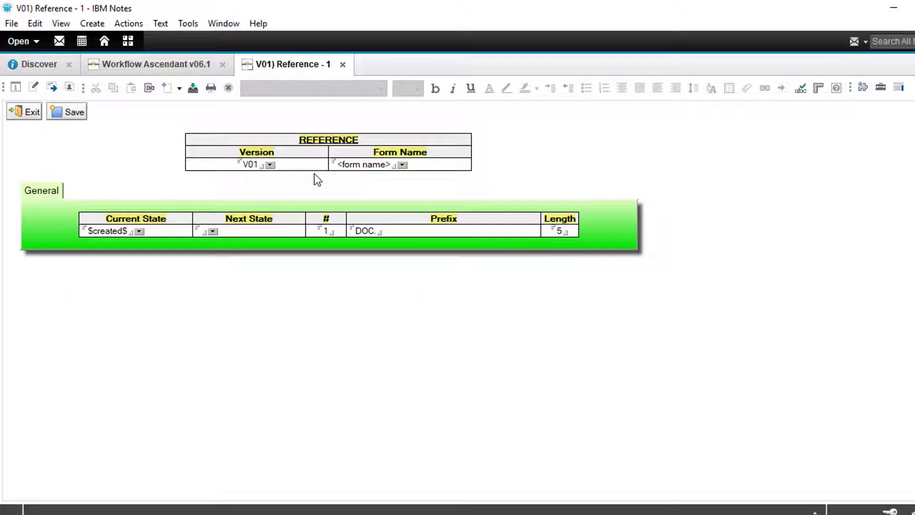
pyautogui.click(403, 165)
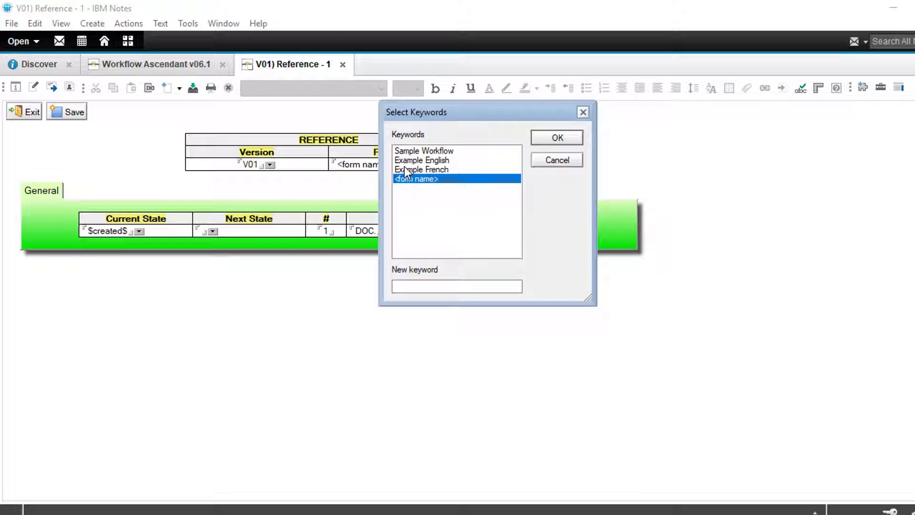
pyautogui.click(500, 150)
pyautogui.click(557, 138)
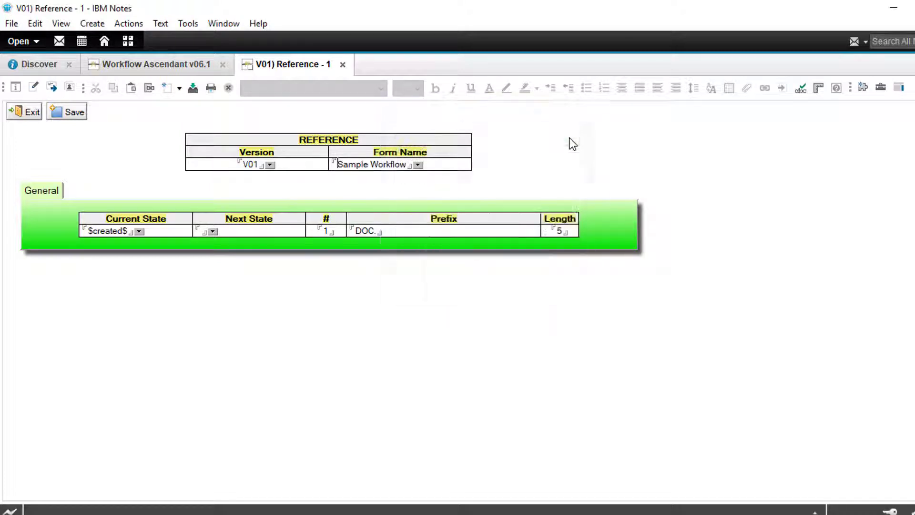
# Step: Set the Sample Workflow reference's prefix to SW., then save and close the reference document
pyautogui.doubleClick(367, 230)
pyautogui.write('SW.')
pyautogui.click(72, 113)
pyautogui.click(28, 114)
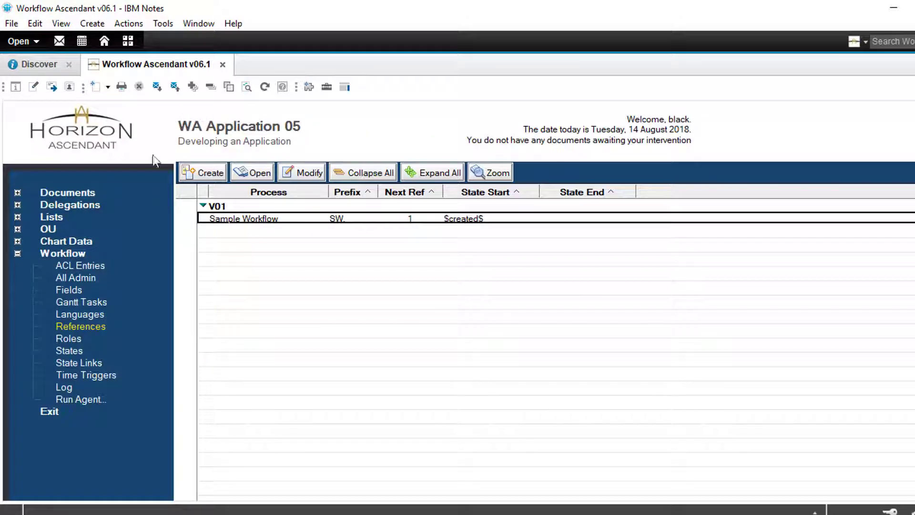
# Step: Create a Sample Workflow document titled test 2 from the Responsible view, send it, and open the list of all archived documents
pyautogui.click(53, 193)
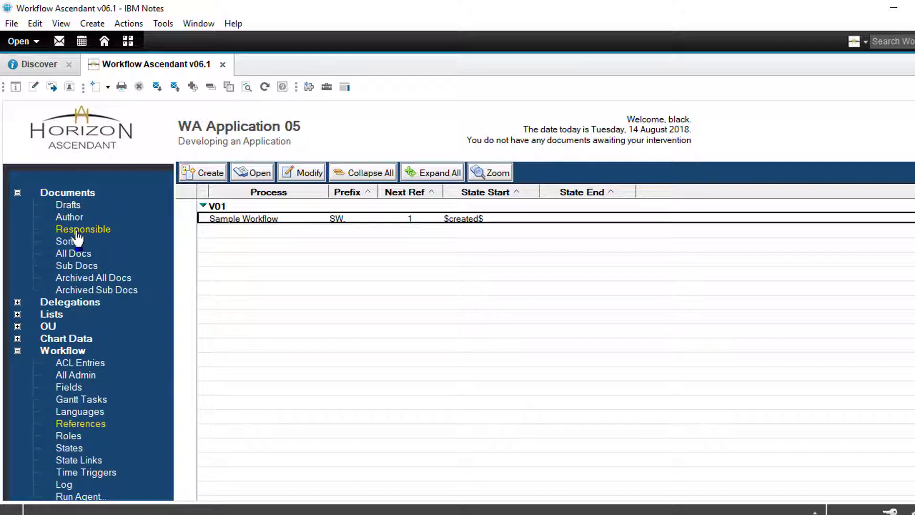
pyautogui.click(77, 229)
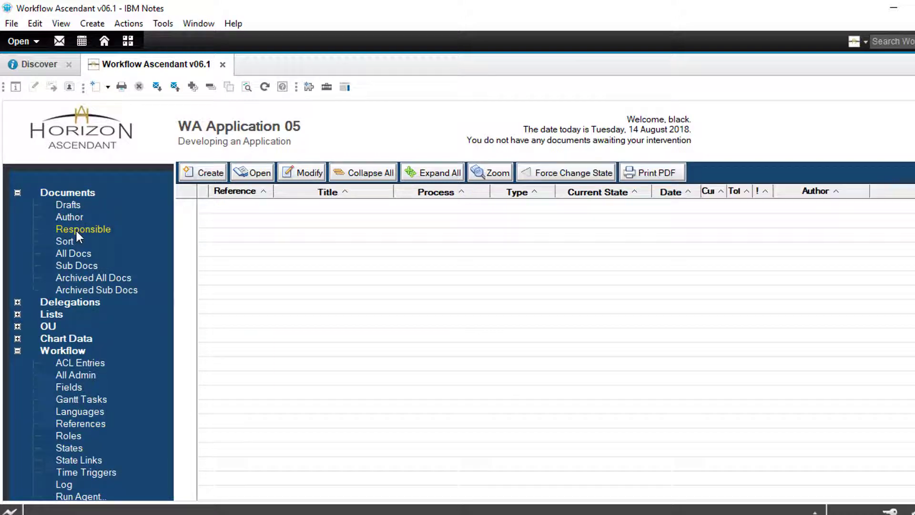
pyautogui.click(211, 173)
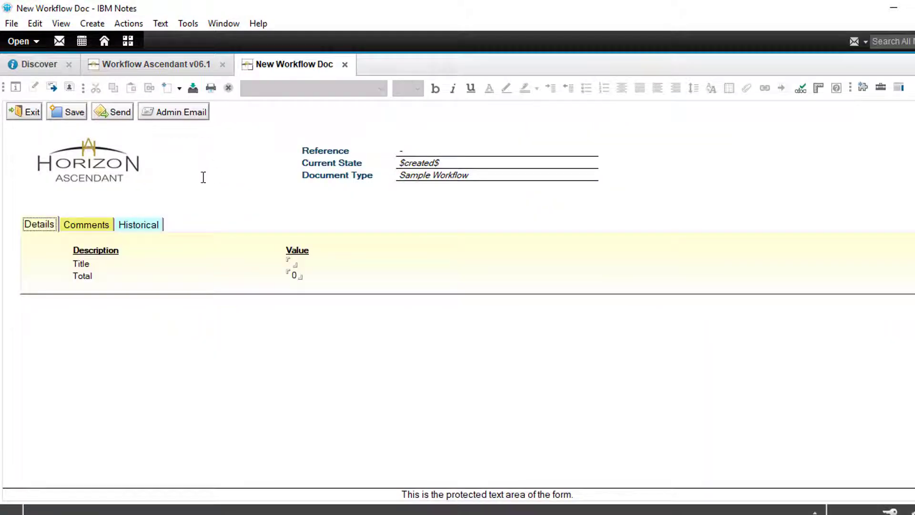
pyautogui.click(329, 265)
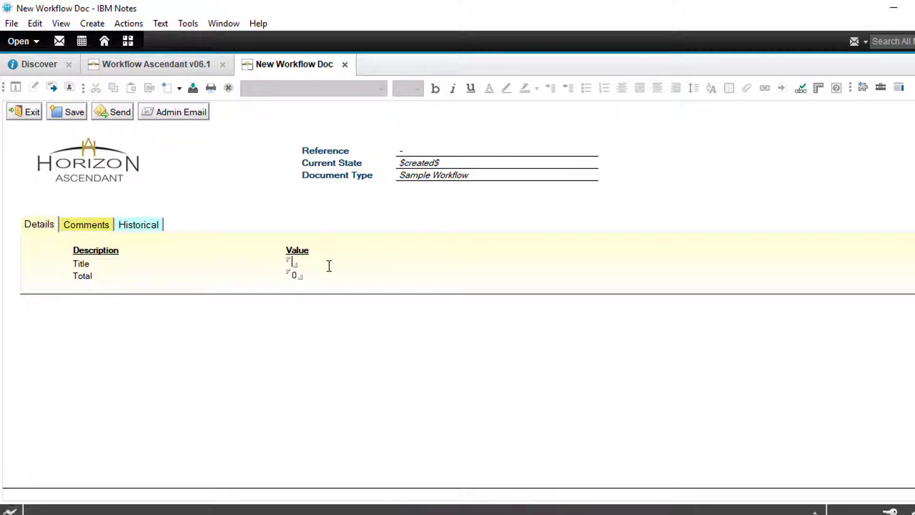
pyautogui.write('test 2')
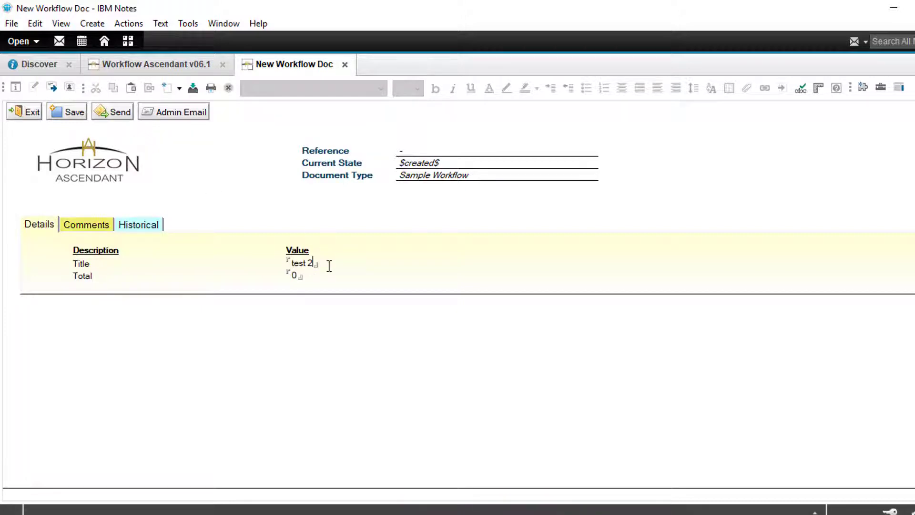
pyautogui.click(123, 112)
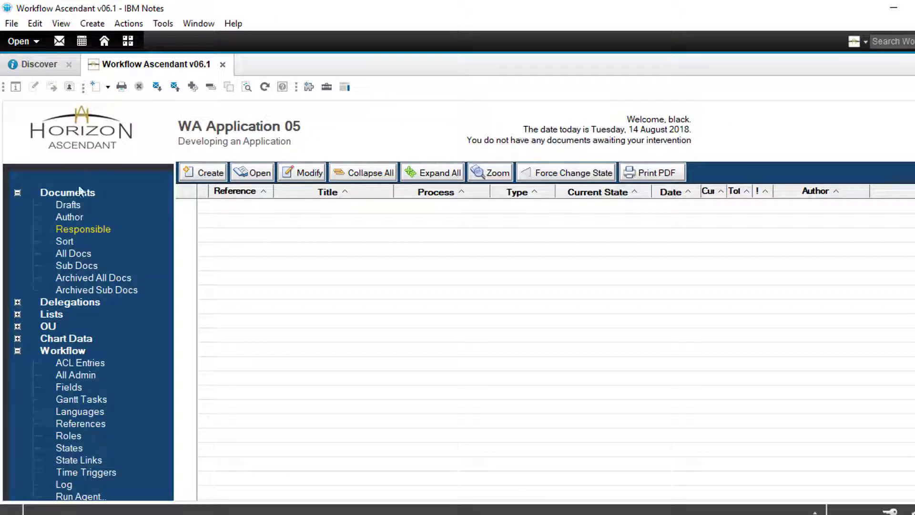
pyautogui.click(71, 279)
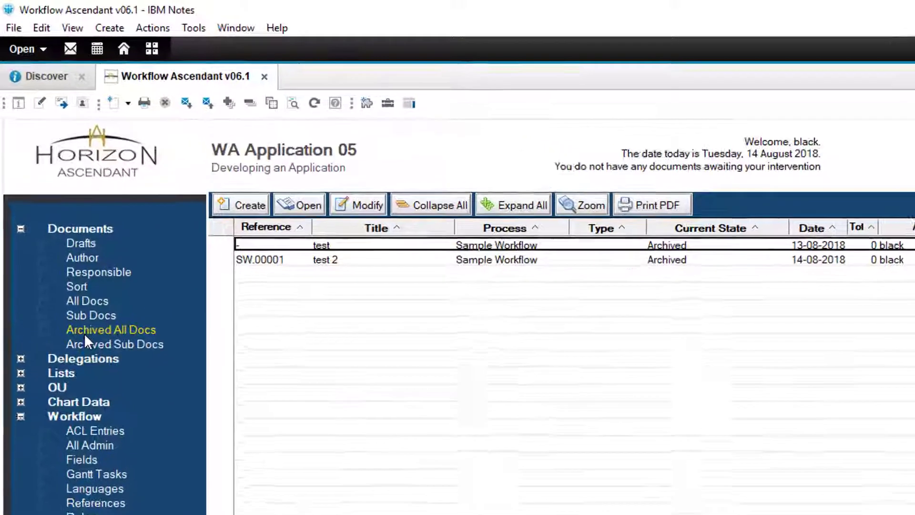